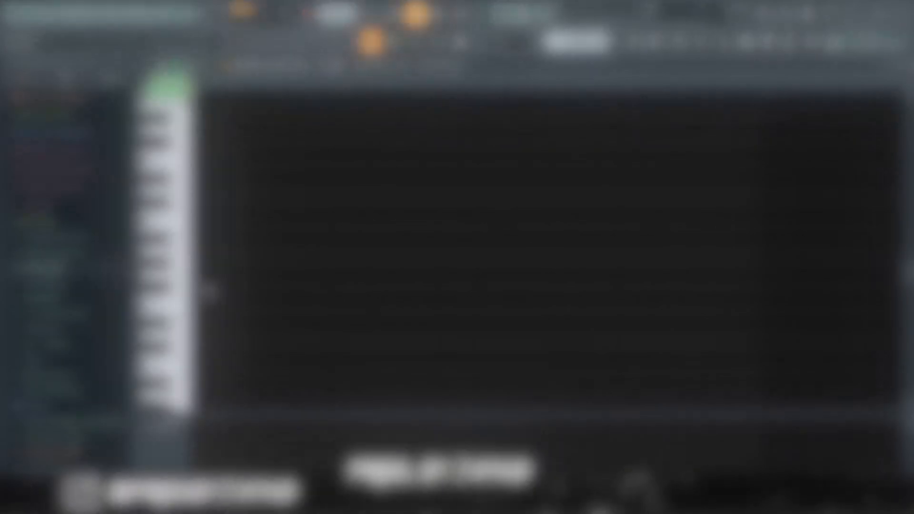
Step: Draw an F#4 note at the start of bar 1, followed directly by an E4 note extended to bar 3
{"action": "mouse_move", "coordinate": [208, 291]}
{"action": "left_mouse_down"}
{"action": "mouse_move", "coordinate": [359, 299]}
{"action": "mouse_move", "coordinate": [291, 299]}
{"action": "left_mouse_up"}
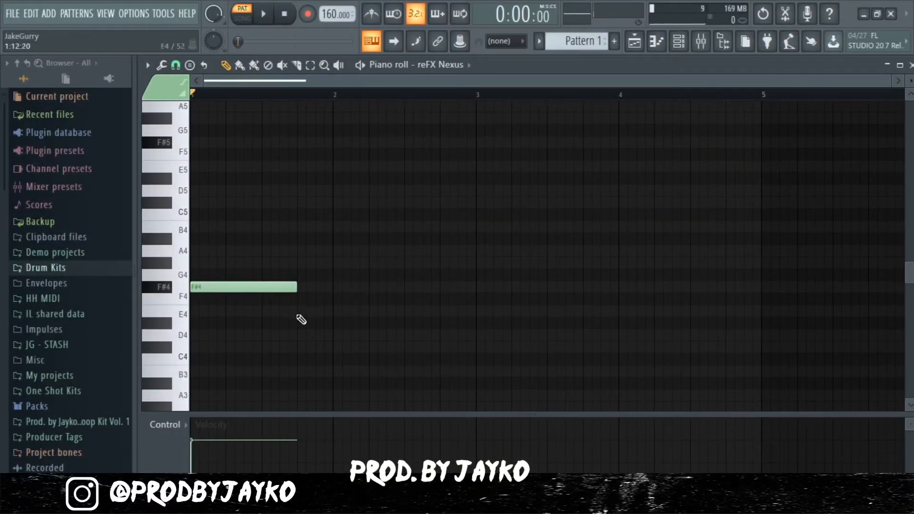
{"action": "left_click", "coordinate": [326, 312]}
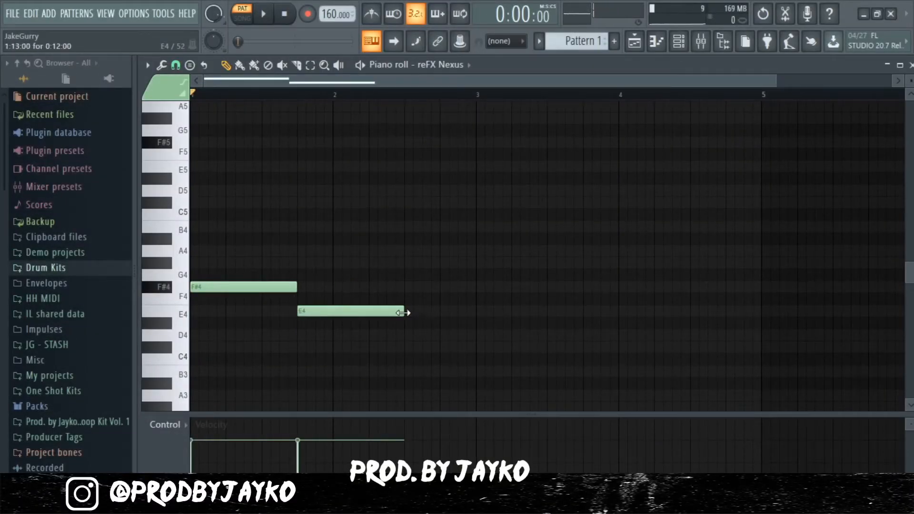
{"action": "scroll", "coordinate": [255, 289], "scroll_direction": "down", "scroll_amount": 1}
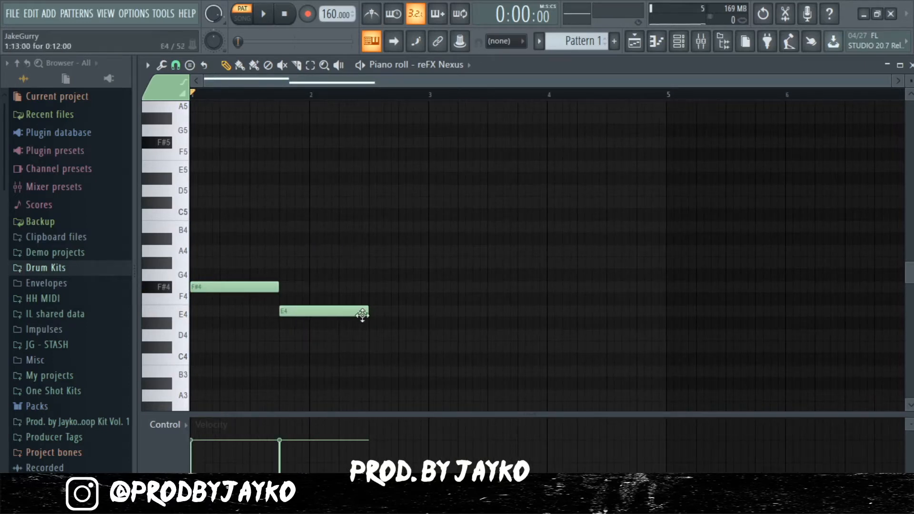
{"action": "key", "text": "space"}
{"action": "left_click_drag", "start_coordinate": [365, 312], "coordinate": [428, 313]}
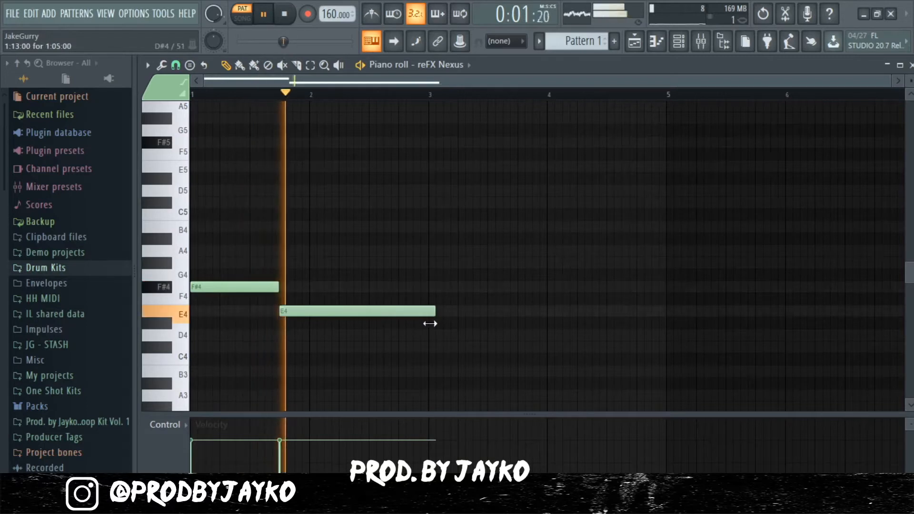
Step: Add a D4 note starting at bar 3, followed directly by an E4 note that ends at bar 5
{"action": "left_click", "coordinate": [433, 336]}
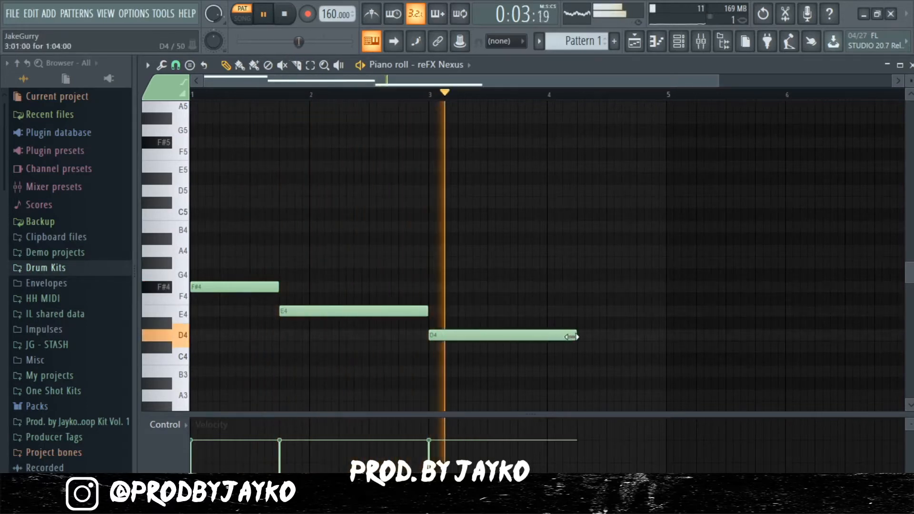
{"action": "key", "text": "space"}
{"action": "left_click_drag", "start_coordinate": [368, 309], "coordinate": [657, 310]}
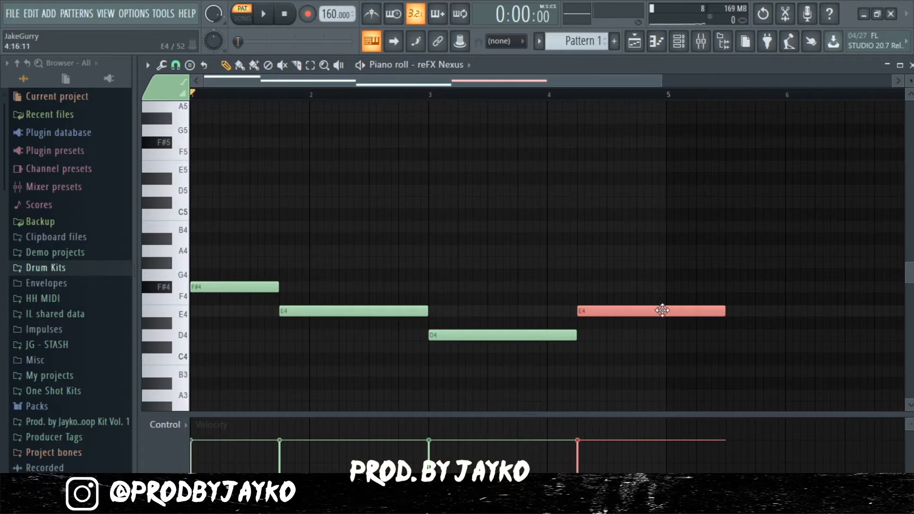
{"action": "key", "text": "space"}
{"action": "left_click_drag", "start_coordinate": [728, 310], "coordinate": [666, 313]}
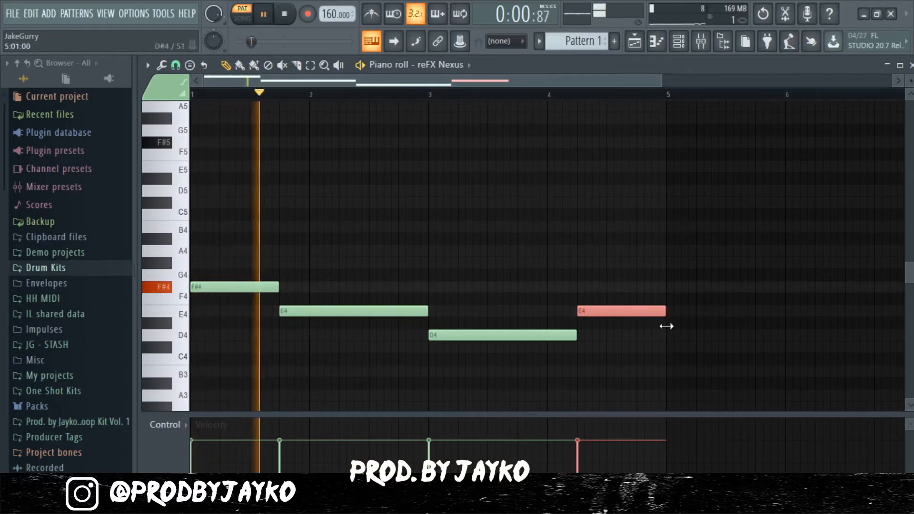
{"action": "right_click", "coordinate": [522, 371]}
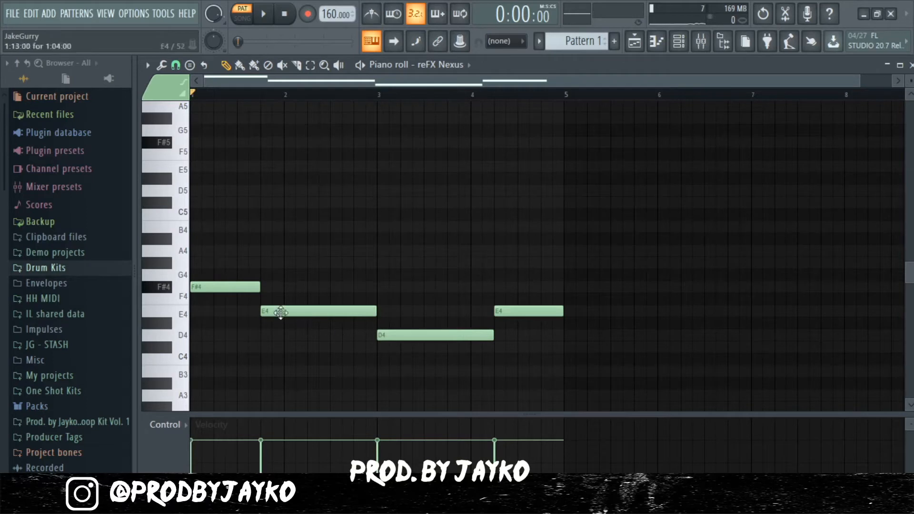
Step: Stack A4 and C#5 above the F#4 root note, and G#4 and B4 above the first E4 root note
{"action": "scroll", "coordinate": [278, 315], "scroll_direction": "down", "scroll_amount": 1}
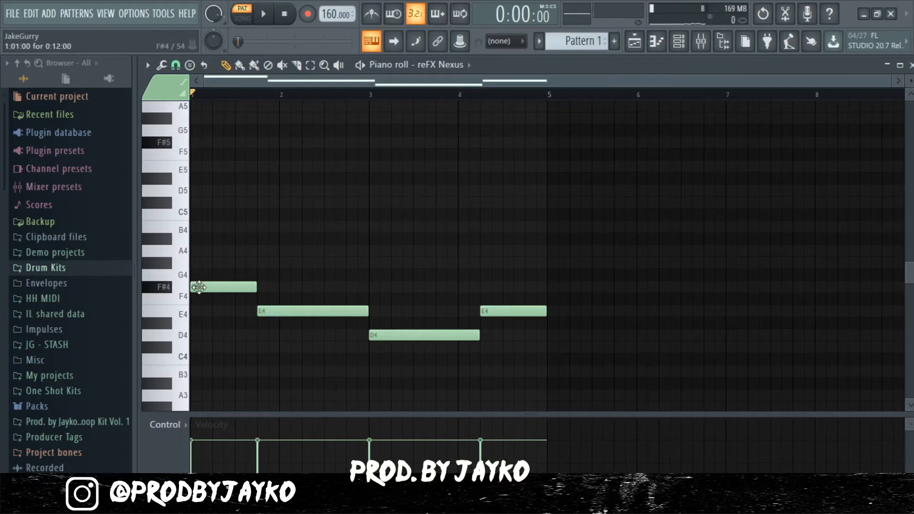
{"action": "left_click", "coordinate": [200, 252]}
{"action": "left_click_drag", "start_coordinate": [205, 203], "coordinate": [159, 197]}
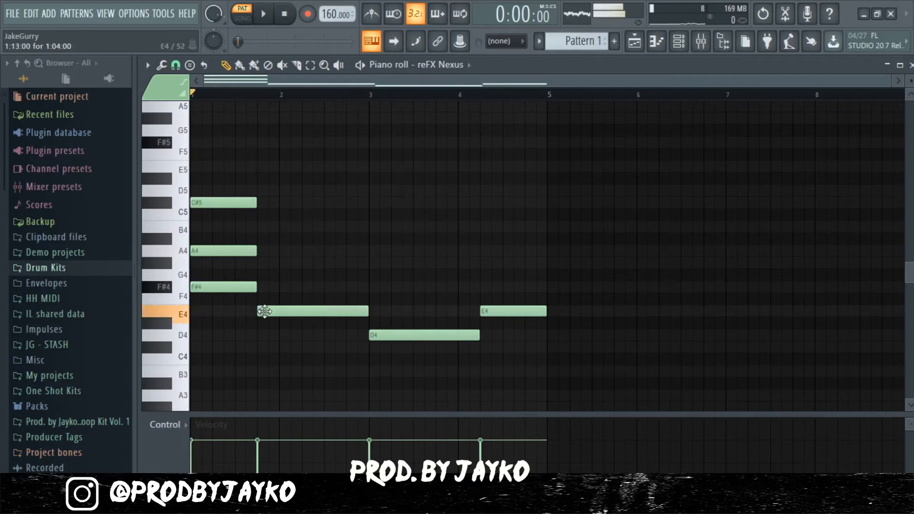
{"action": "left_click", "coordinate": [260, 264]}
{"action": "left_click", "coordinate": [261, 227]}
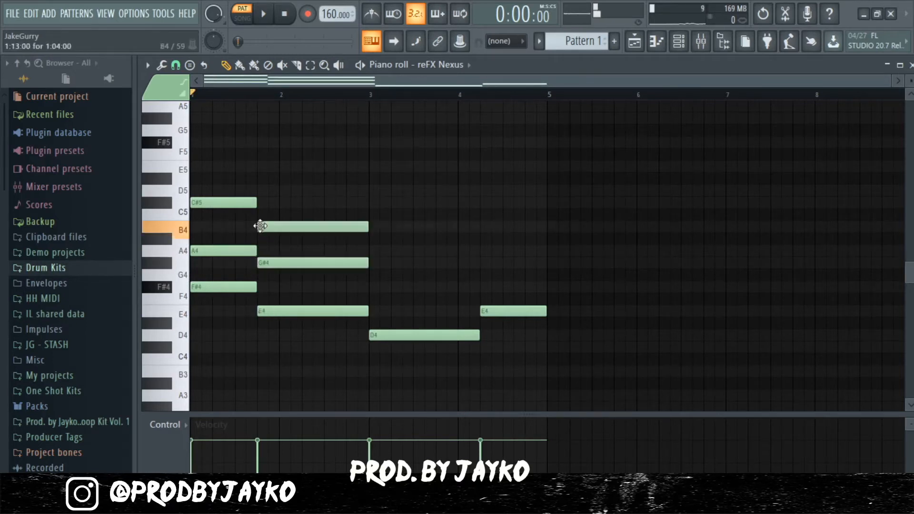
Step: Stack F#4 and A4 above the D4 root and G#4 and B4 above the last E4 root, and play the progression
{"action": "left_click", "coordinate": [373, 287]}
{"action": "left_click", "coordinate": [374, 251]}
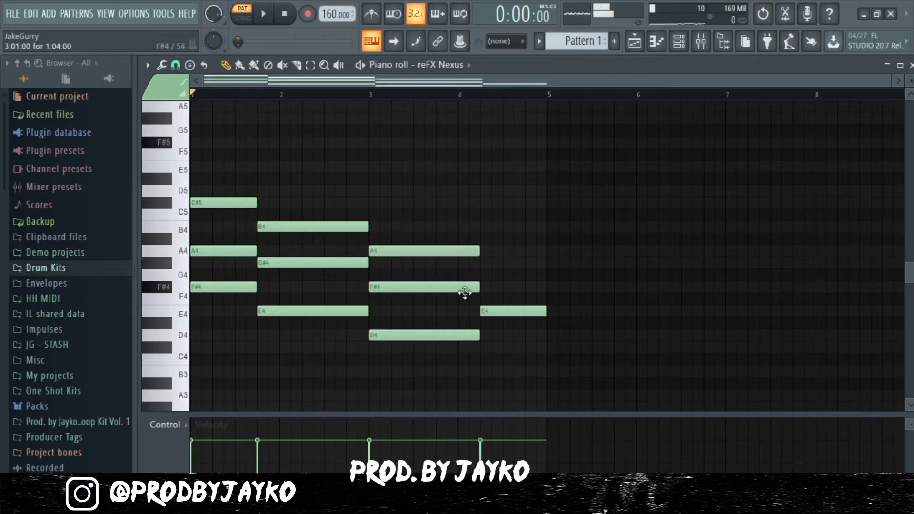
{"action": "left_click", "coordinate": [486, 263]}
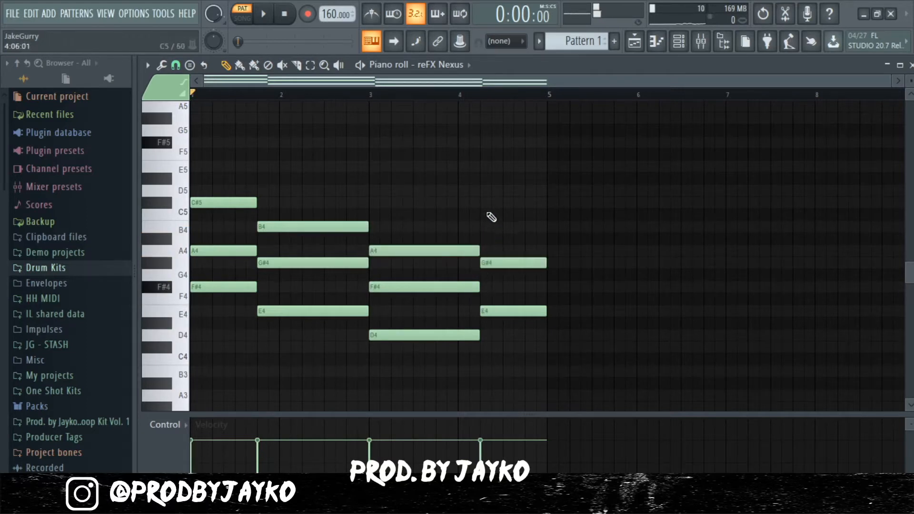
{"action": "left_click", "coordinate": [484, 227]}
{"action": "key", "text": "space"}
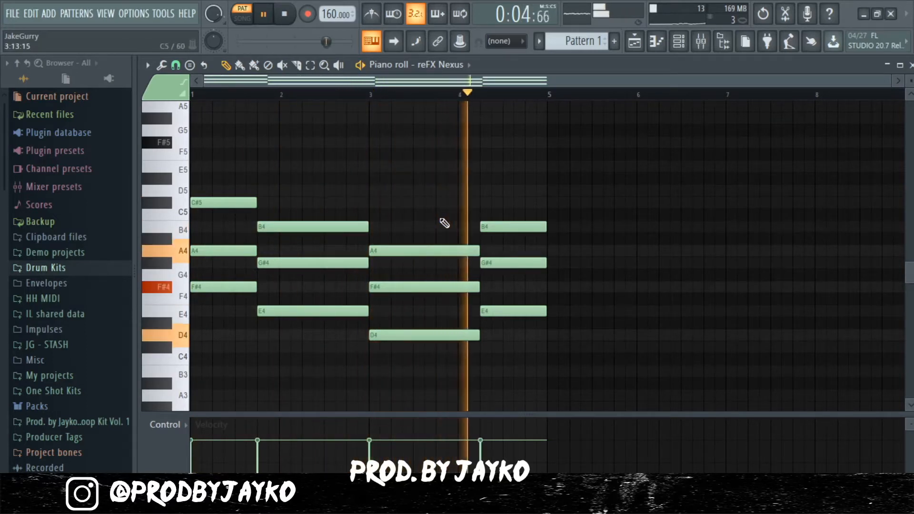
{"action": "key", "text": "space"}
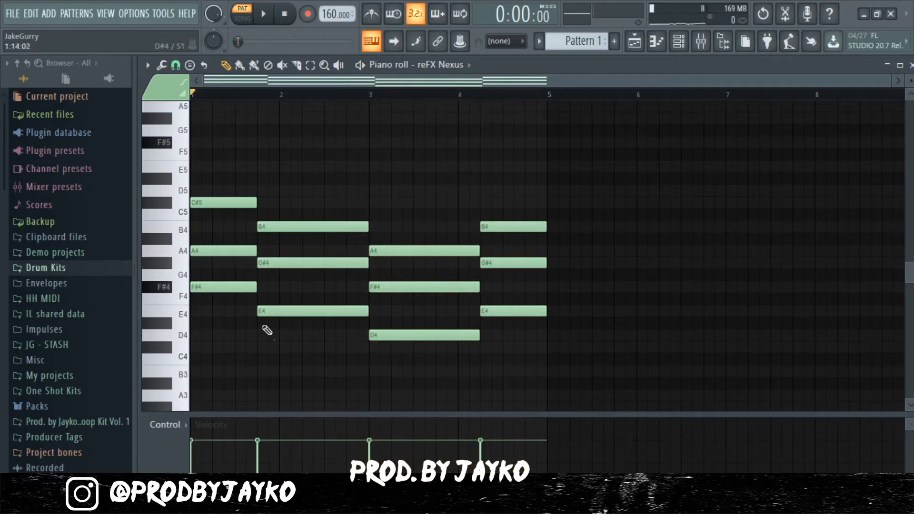
Step: Raise the middle notes of all four chords by one octave and play the progression back
{"action": "left_click", "coordinate": [241, 251], "text": "ctrl"}
{"action": "left_click", "coordinate": [281, 263], "text": "ctrl"}
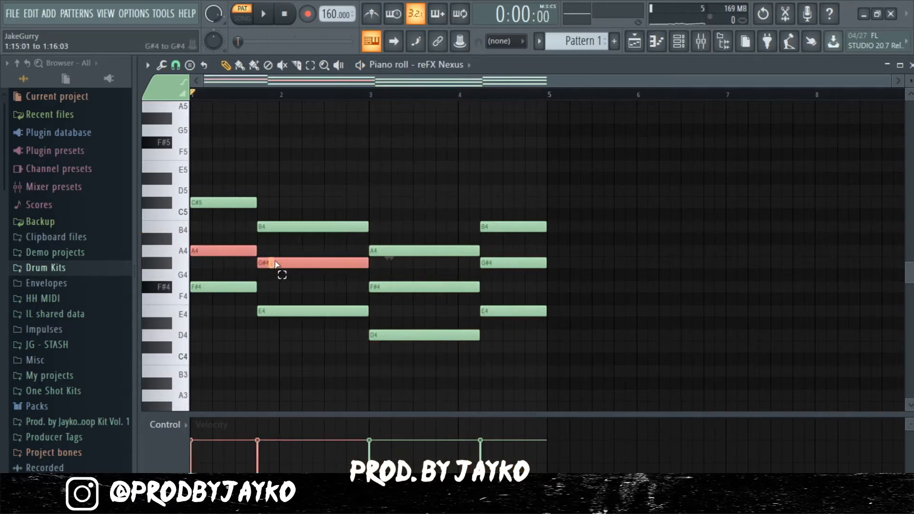
{"action": "left_click", "coordinate": [419, 287], "text": "ctrl"}
{"action": "left_click", "coordinate": [521, 263], "text": "ctrl"}
{"action": "key", "text": "ctrl+Up"}
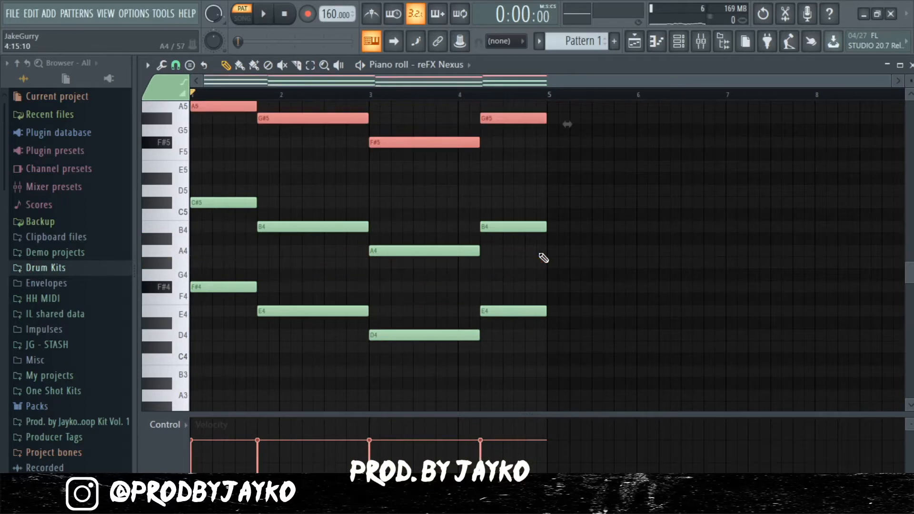
{"action": "key", "text": "space"}
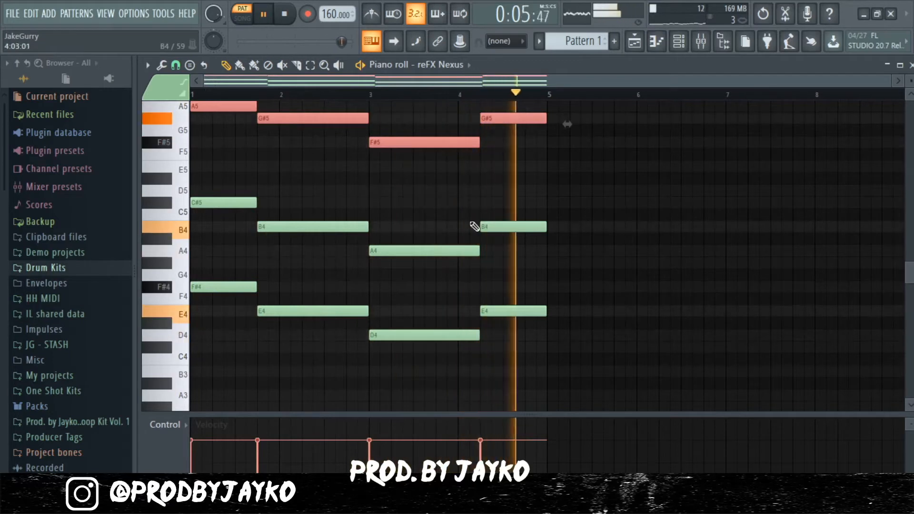
{"action": "key", "text": "space"}
{"action": "key", "text": "ctrl+d"}
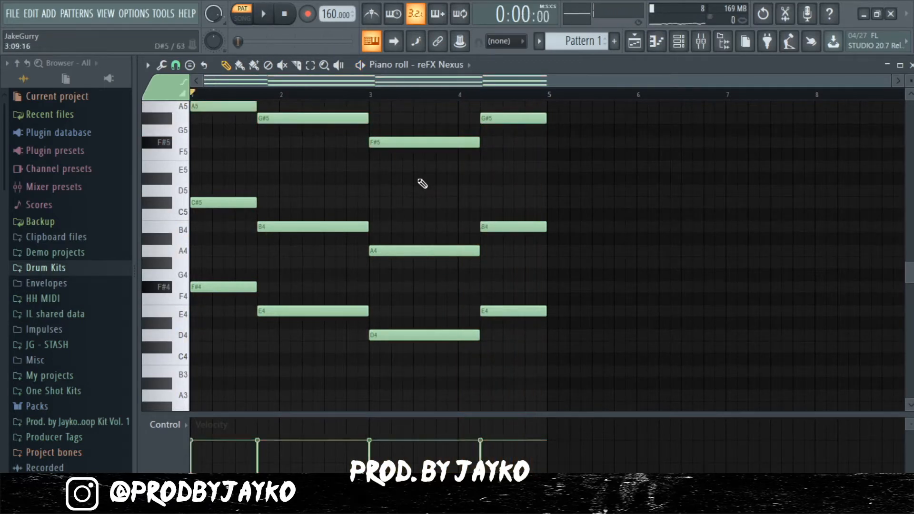
Step: Duplicate the four root notes F#4, E4, D4 and E4 one octave lower as bass notes
{"action": "scroll", "coordinate": [420, 184], "scroll_direction": "up", "scroll_amount": 2}
{"action": "scroll", "coordinate": [415, 200], "scroll_direction": "down", "scroll_amount": 2}
{"action": "scroll", "coordinate": [415, 204], "scroll_direction": "up", "scroll_amount": 2}
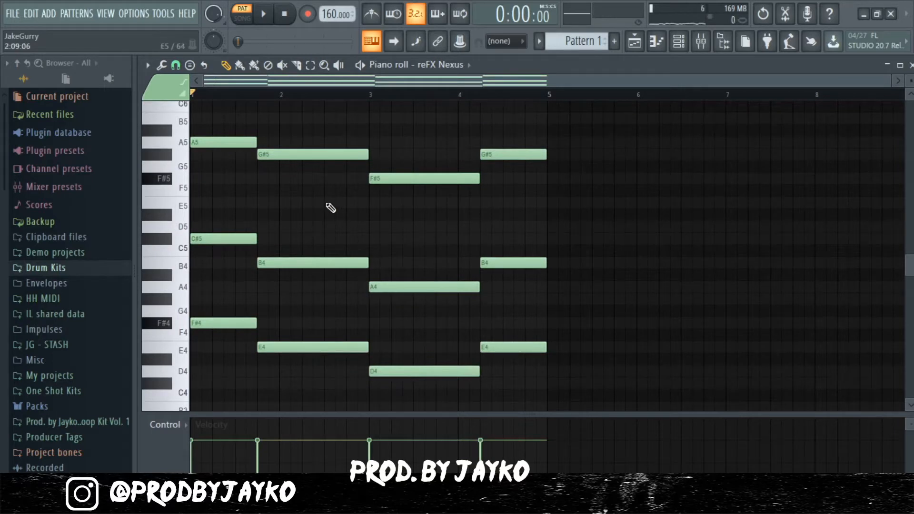
{"action": "scroll", "coordinate": [314, 226], "scroll_direction": "down", "scroll_amount": 2}
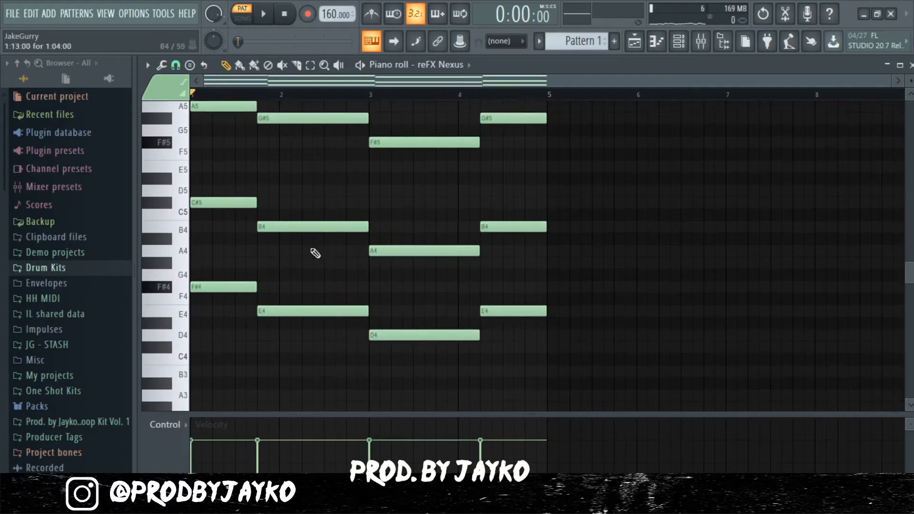
{"action": "left_click_drag", "start_coordinate": [547, 365], "coordinate": [233, 283]}
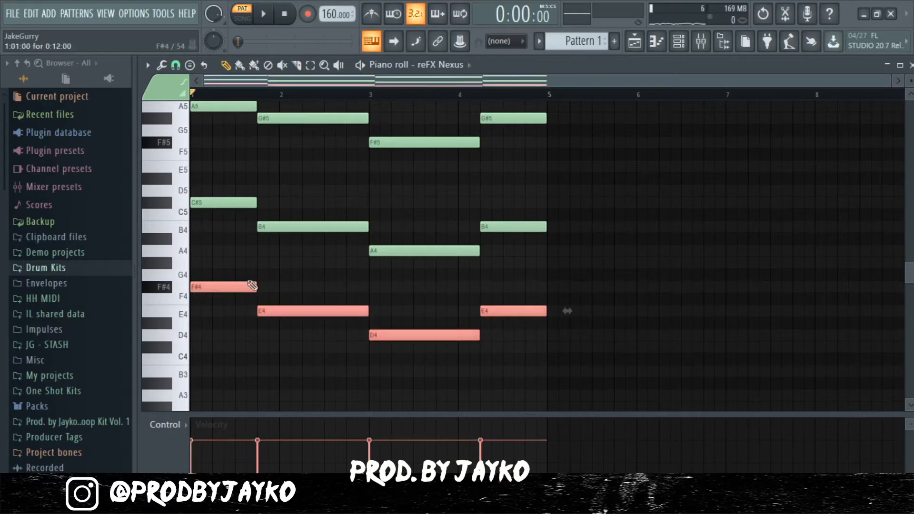
{"action": "scroll", "coordinate": [292, 263], "scroll_direction": "down", "scroll_amount": 2}
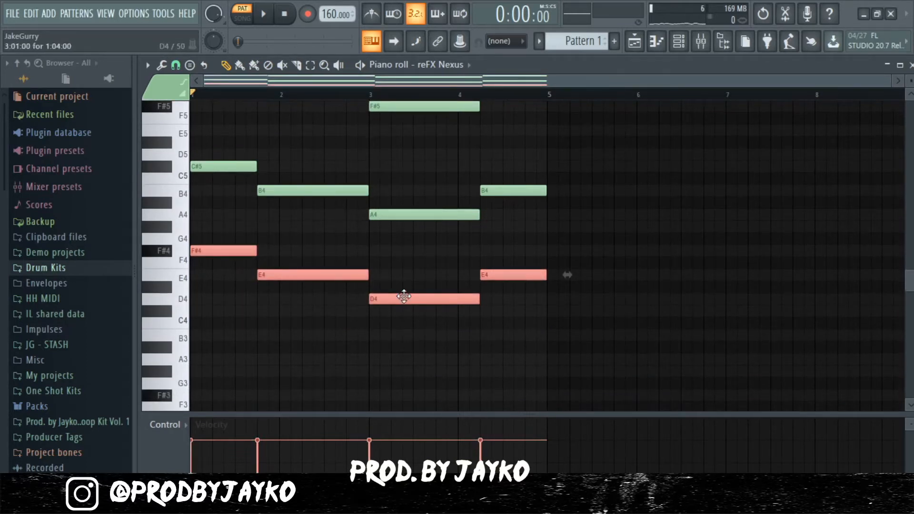
{"action": "key", "text": "ctrl+Down"}
{"action": "scroll", "coordinate": [416, 298], "scroll_direction": "down", "scroll_amount": 6}
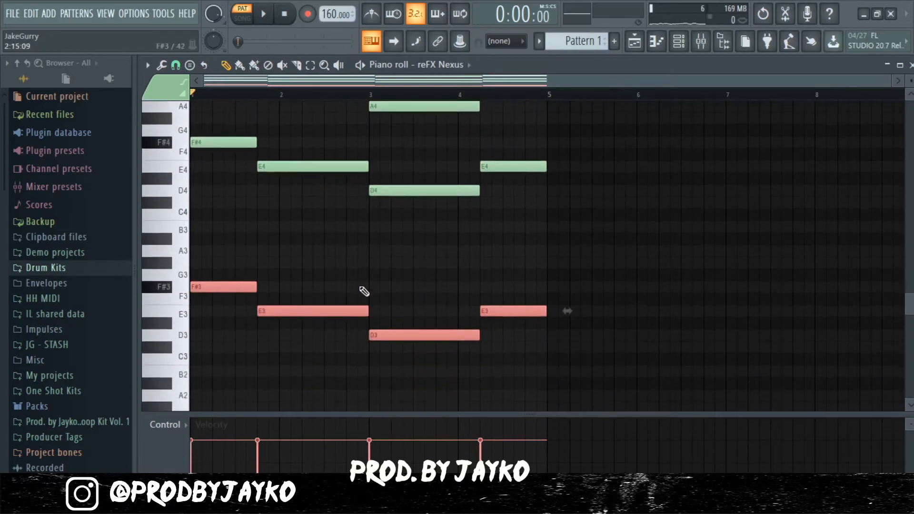
Step: Lower the velocity of the octave-down bass notes and play the pattern back
{"action": "scroll", "coordinate": [399, 240], "scroll_direction": "down", "scroll_amount": 6, "text": "alt"}
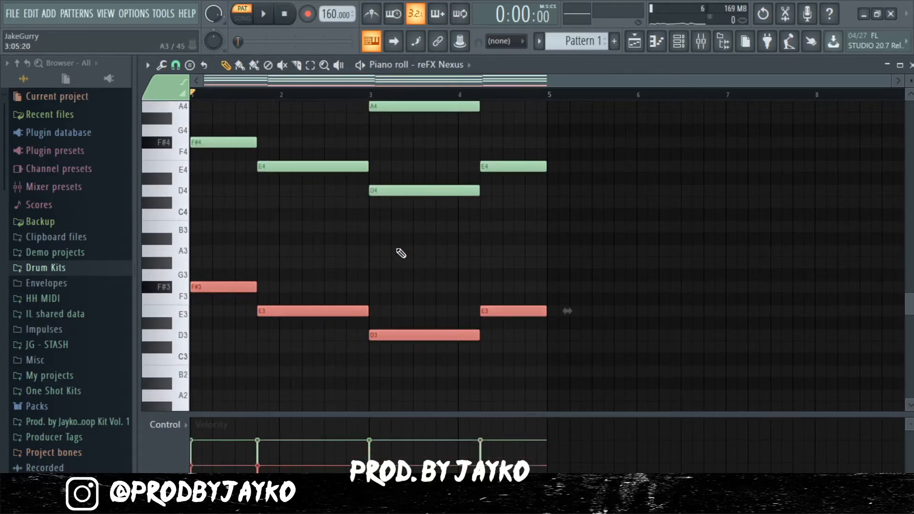
{"action": "key", "text": "space"}
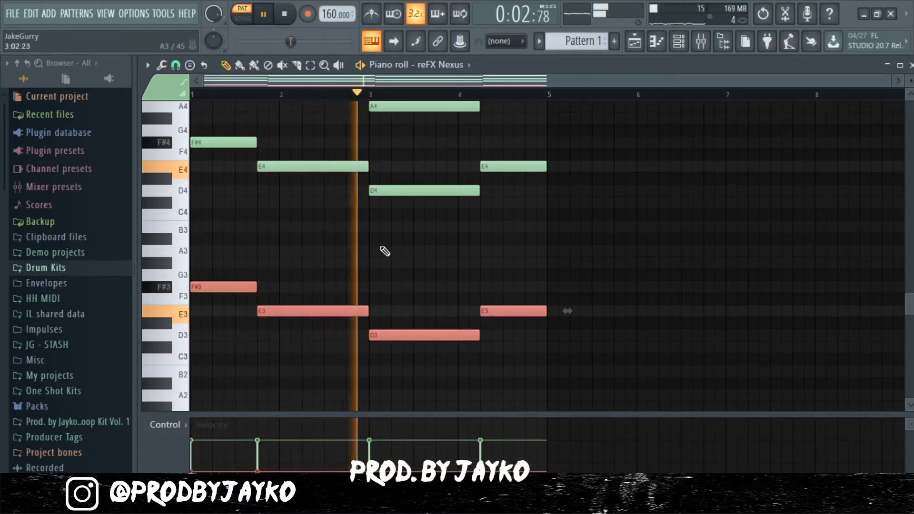
{"action": "key", "text": "space"}
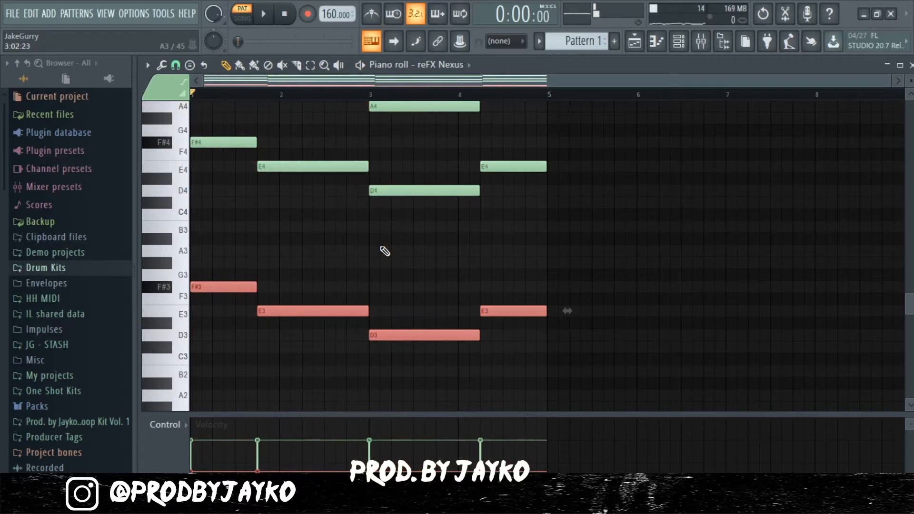
Step: Lower the velocity of all notes in the pattern and select the bass notes
{"action": "key", "text": "ctrl+a"}
{"action": "scroll", "coordinate": [390, 256], "scroll_direction": "up", "scroll_amount": 1}
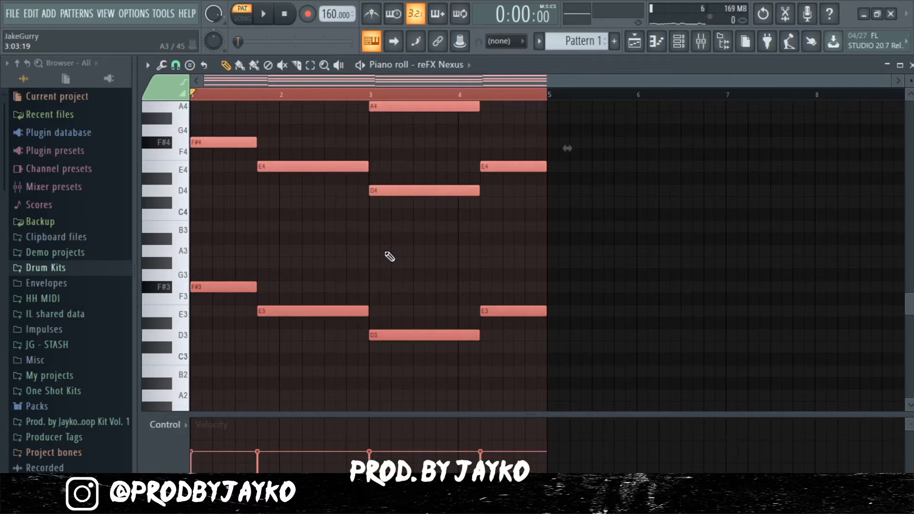
{"action": "key", "text": "space"}
{"action": "left_click_drag", "start_coordinate": [503, 361], "coordinate": [182, 268]}
Step: Shrink the velocity lane and reduce the note row height so all chord notes fit, and clear the time selection
{"action": "left_click_drag", "start_coordinate": [349, 414], "coordinate": [341, 459]}
{"action": "left_click", "coordinate": [343, 427]}
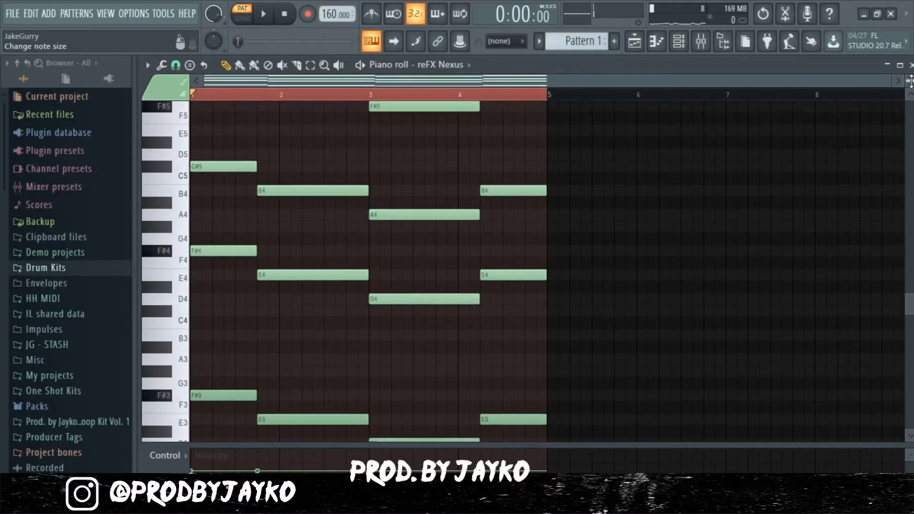
{"action": "left_click_drag", "start_coordinate": [911, 81], "coordinate": [912, 89]}
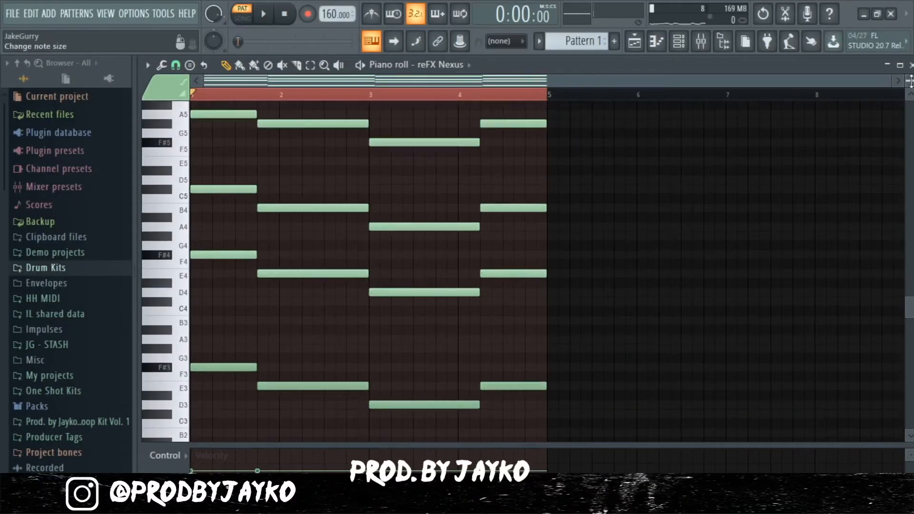
{"action": "scroll", "coordinate": [562, 269], "scroll_direction": "up", "scroll_amount": 1}
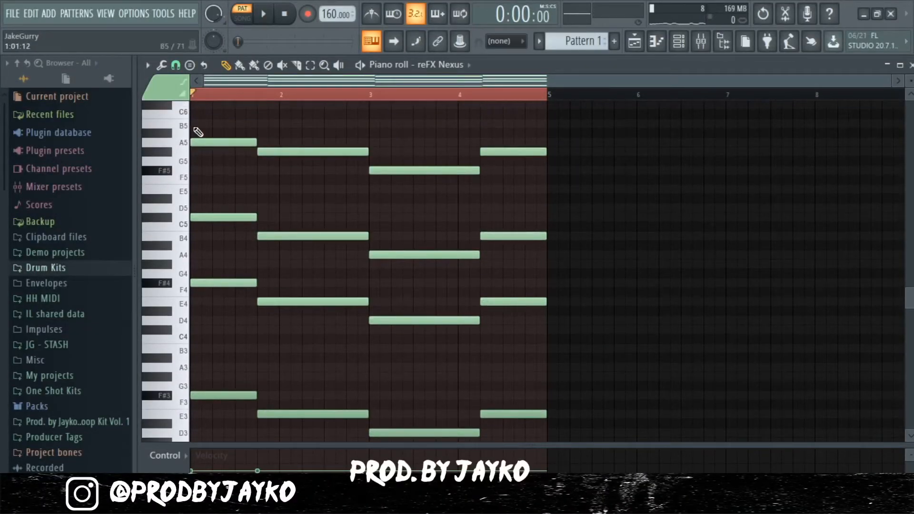
{"action": "left_click", "coordinate": [196, 98]}
{"action": "scroll", "coordinate": [251, 193], "scroll_direction": "up", "scroll_amount": 2}
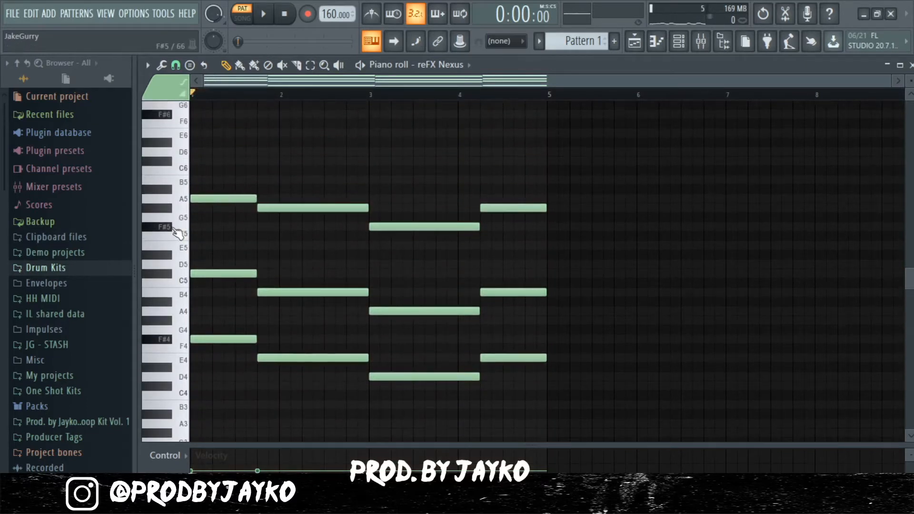
{"action": "scroll", "coordinate": [177, 233], "scroll_direction": "up", "scroll_amount": 1}
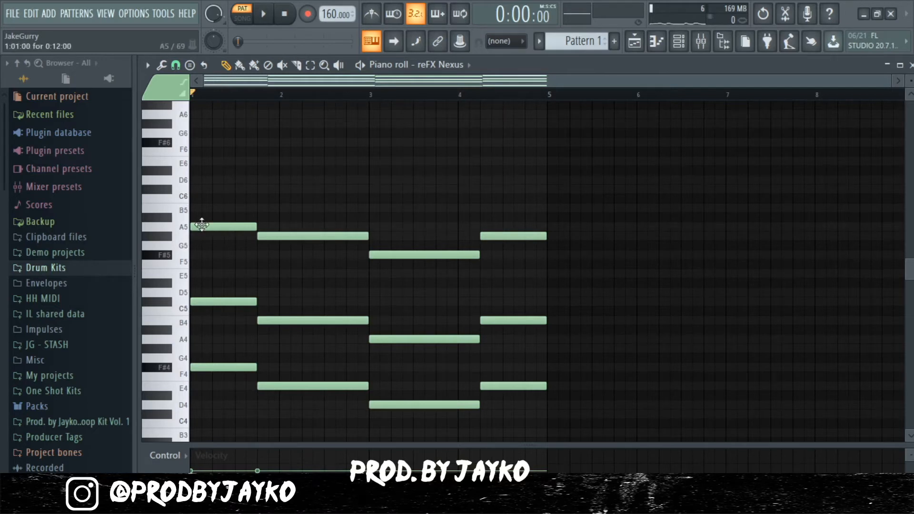
{"action": "left_click", "coordinate": [238, 179]}
{"action": "left_click", "coordinate": [263, 189]}
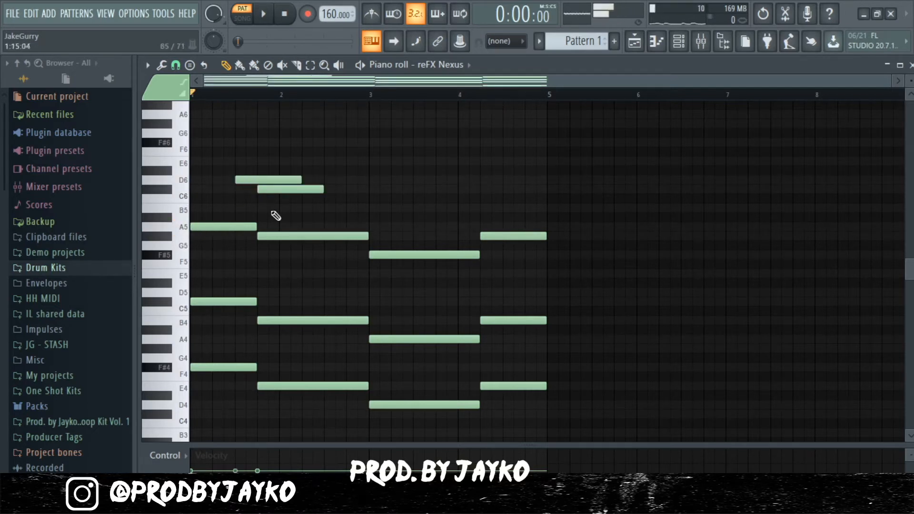
{"action": "right_click", "coordinate": [290, 190]}
{"action": "right_click", "coordinate": [268, 181]}
{"action": "key", "text": "space"}
{"action": "left_click", "coordinate": [236, 180]}
{"action": "left_click", "coordinate": [258, 190]}
{"action": "key", "text": "space"}
{"action": "right_click", "coordinate": [265, 191]}
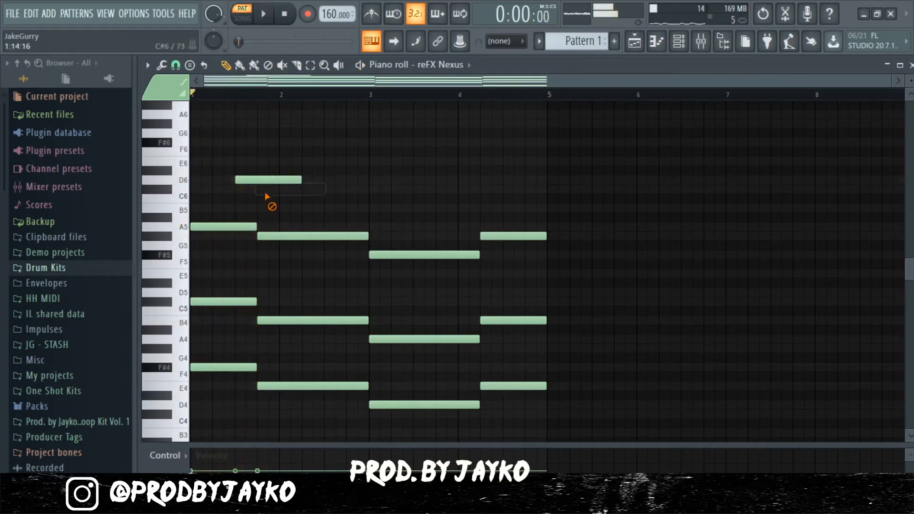
{"action": "right_click", "coordinate": [238, 182]}
Step: Place a D6 melody note at beat 3 of bar 1 and shorten it to four steps
{"action": "key", "text": "space"}
{"action": "left_click", "coordinate": [237, 181]}
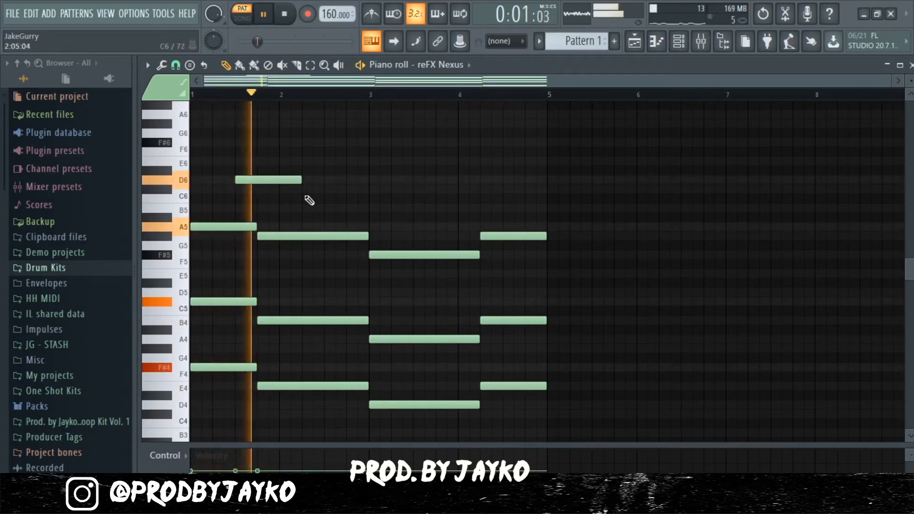
{"action": "left_click", "coordinate": [324, 180]}
{"action": "right_click", "coordinate": [322, 182]}
{"action": "key", "text": "space"}
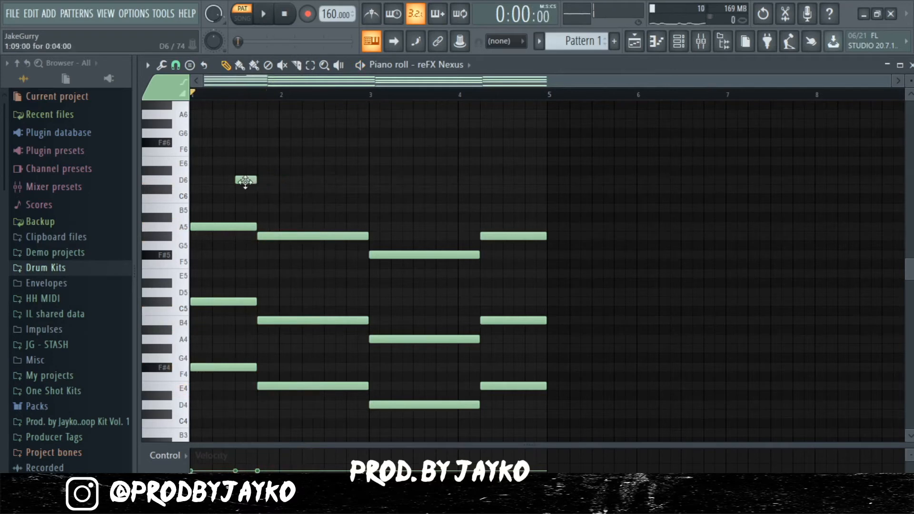
{"action": "key", "text": "space"}
{"action": "left_click", "coordinate": [304, 179]}
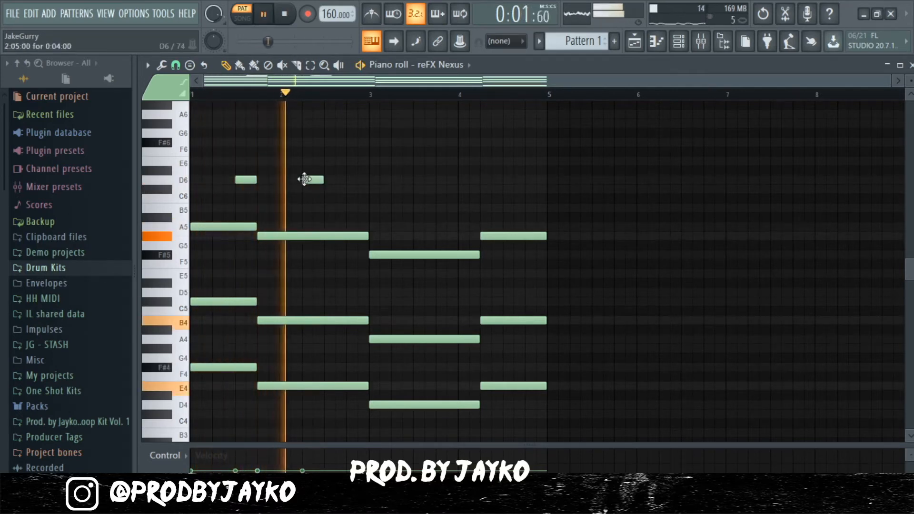
{"action": "key", "text": "space"}
{"action": "left_click", "coordinate": [351, 208]}
{"action": "key", "text": "space"}
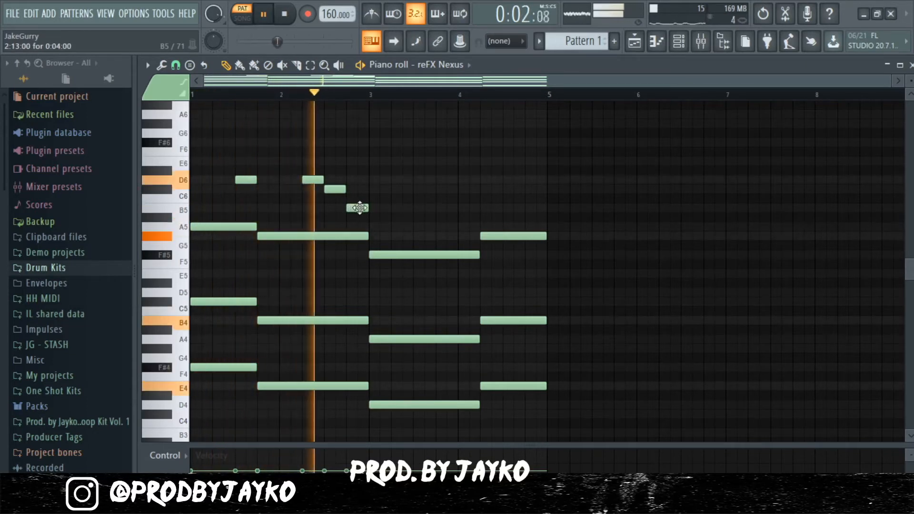
{"action": "right_click", "coordinate": [357, 208]}
{"action": "right_click", "coordinate": [335, 189]}
{"action": "right_click", "coordinate": [312, 179]}
{"action": "key", "text": "space"}
{"action": "right_click", "coordinate": [246, 180]}
{"action": "key", "text": "space"}
{"action": "left_click", "coordinate": [241, 180]}
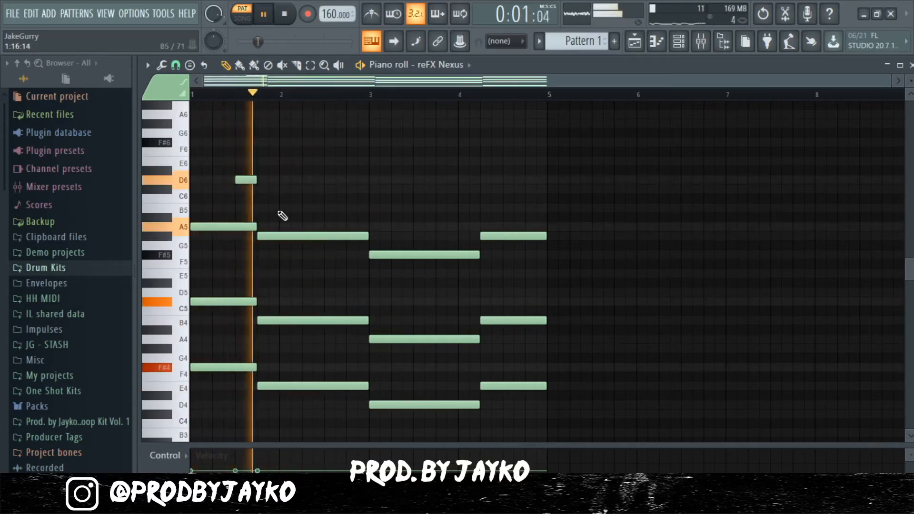
Step: Add descending four-step melody notes D6, C#6 and B5 from the second beat of bar 2 to its end
{"action": "left_click", "coordinate": [309, 180]}
{"action": "left_click", "coordinate": [331, 189]}
{"action": "key", "text": "space"}
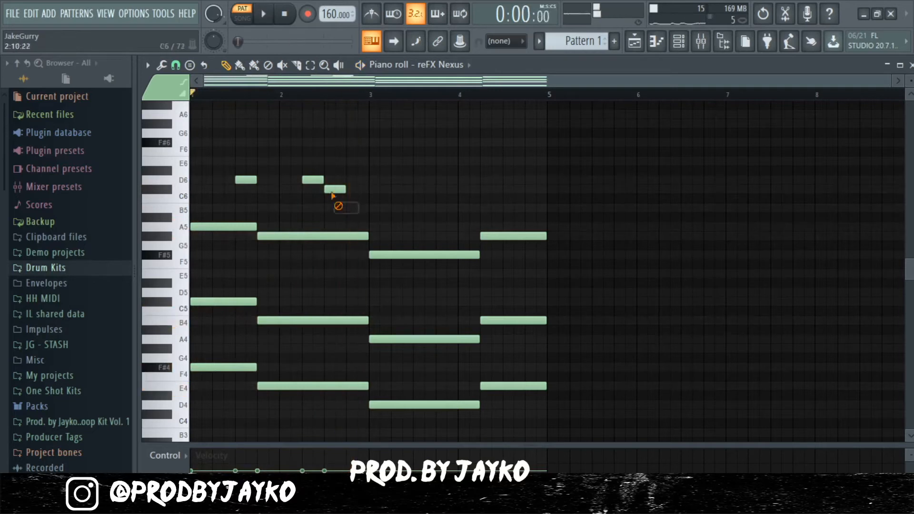
{"action": "left_click", "coordinate": [314, 180]}
{"action": "key", "text": "space"}
{"action": "left_click", "coordinate": [337, 189]}
{"action": "left_click", "coordinate": [359, 208]}
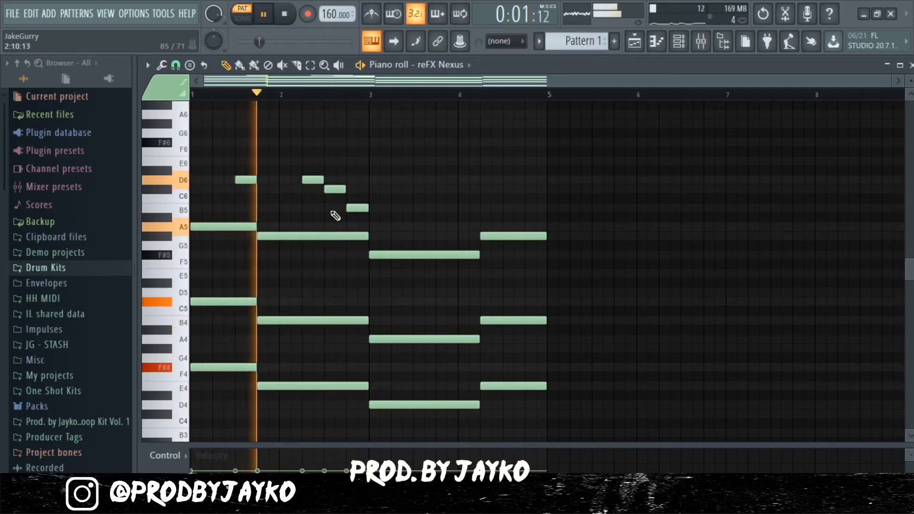
Step: Add a C#6 grace note under bar 2's D6, offset the D6 slightly and remove the overlaps with quick legato
{"action": "scroll", "coordinate": [318, 206], "scroll_direction": "up", "scroll_amount": 3, "text": "ctrl"}
{"action": "scroll", "coordinate": [318, 206], "scroll_direction": "up", "scroll_amount": 1, "text": "ctrl"}
{"action": "left_click", "coordinate": [303, 189]}
{"action": "key", "text": "space"}
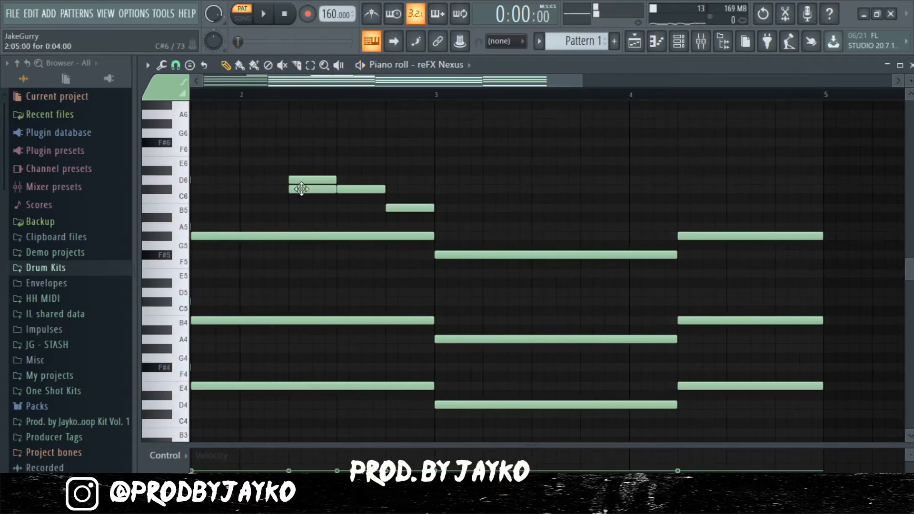
{"action": "left_click_drag", "start_coordinate": [307, 206], "coordinate": [344, 157]}
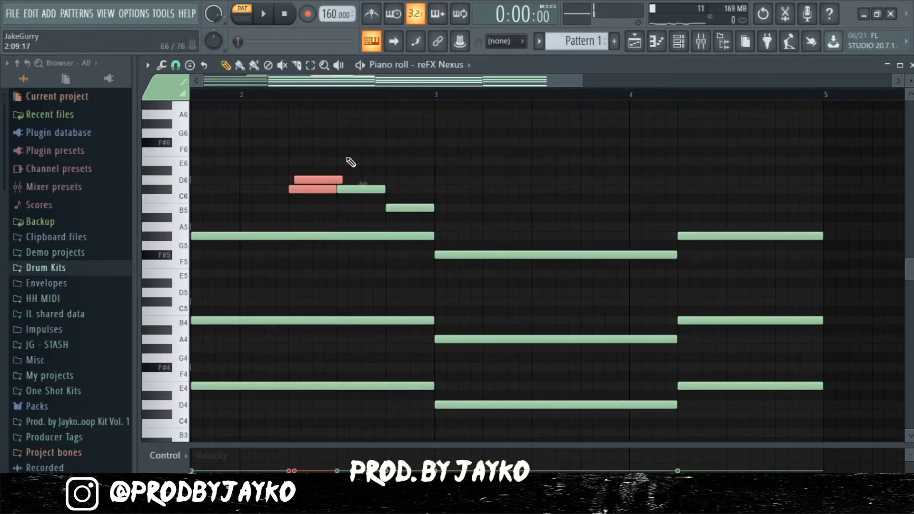
{"action": "key", "text": "space"}
{"action": "key", "text": "ctrl+d"}
{"action": "scroll", "coordinate": [354, 159], "scroll_direction": "down", "scroll_amount": 3, "text": "ctrl"}
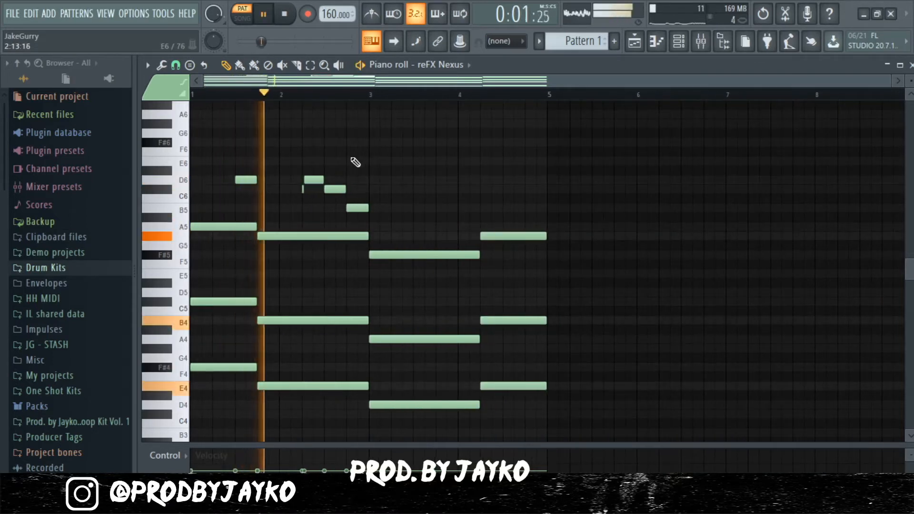
Step: Add four-step melody notes B5 and C#6 in the second half of bar 3 and D6 at the end of bar 4
{"action": "left_click", "coordinate": [421, 208]}
{"action": "left_click", "coordinate": [443, 190]}
{"action": "left_click", "coordinate": [530, 180]}
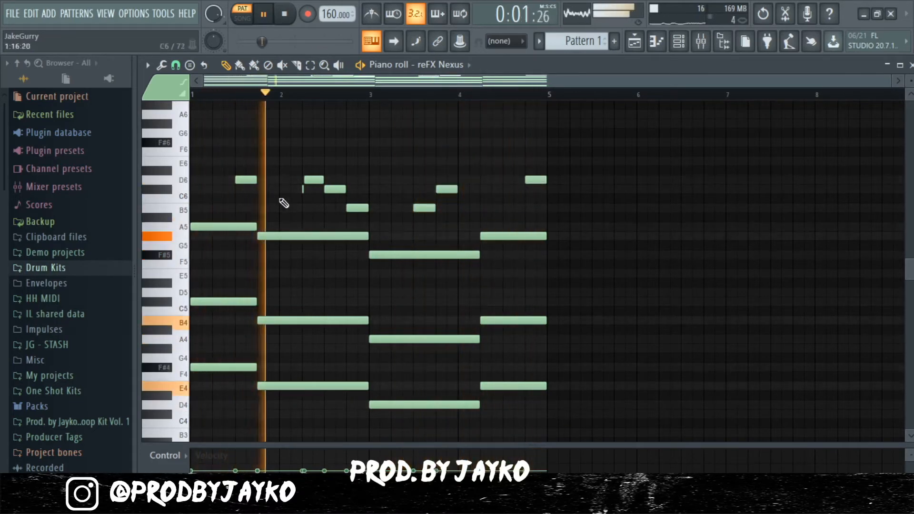
{"action": "scroll", "coordinate": [336, 203], "scroll_direction": "up", "scroll_amount": 1}
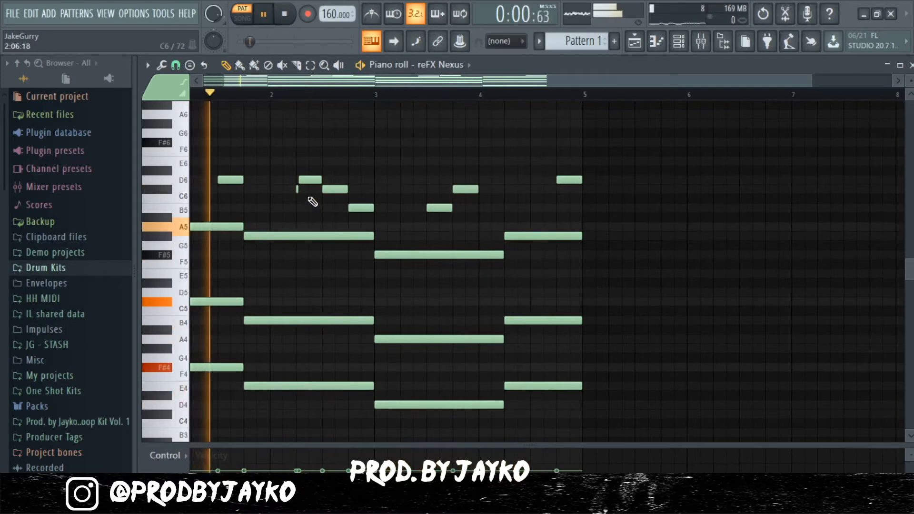
Step: Shorten bar 3's B5 note to two steps, follow it with a two-step C#6 and raise the bar's last note to D6
{"action": "key", "text": "space"}
{"action": "left_click_drag", "start_coordinate": [451, 208], "coordinate": [452, 189]}
{"action": "left_click", "coordinate": [455, 183]}
{"action": "scroll", "coordinate": [457, 191], "scroll_direction": "down", "scroll_amount": 1}
{"action": "key", "text": "space"}
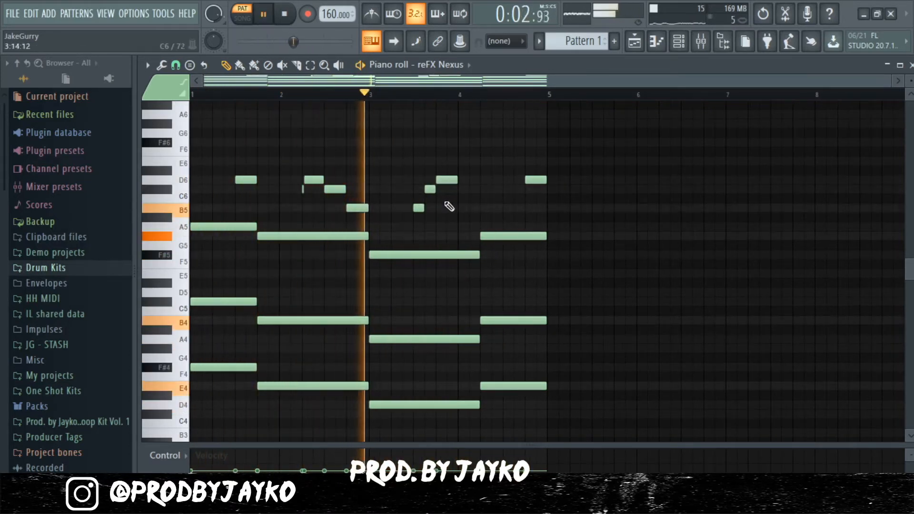
Step: End bar 4 with two-step D6 and C#6 notes, and lower bar 3's last melody note to B5
{"action": "key", "text": "space"}
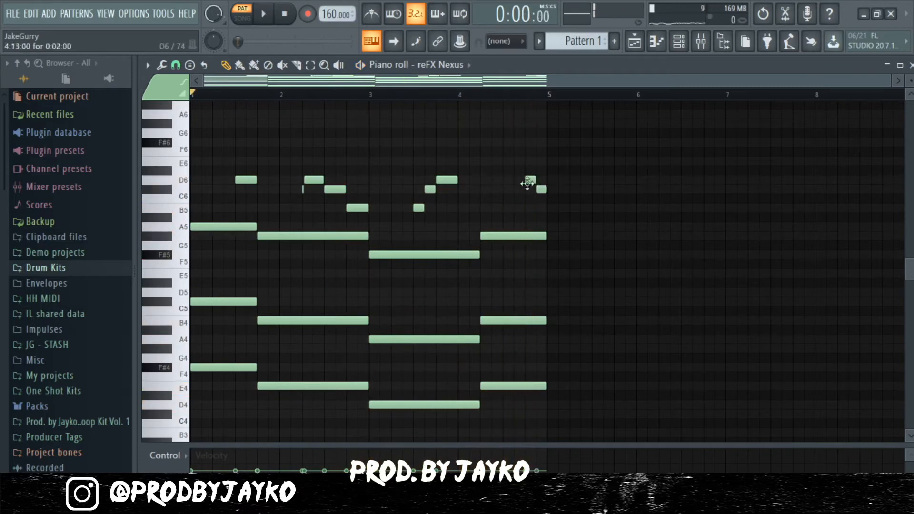
{"action": "key", "text": "space"}
{"action": "scroll", "coordinate": [443, 208], "scroll_direction": "up", "scroll_amount": 1}
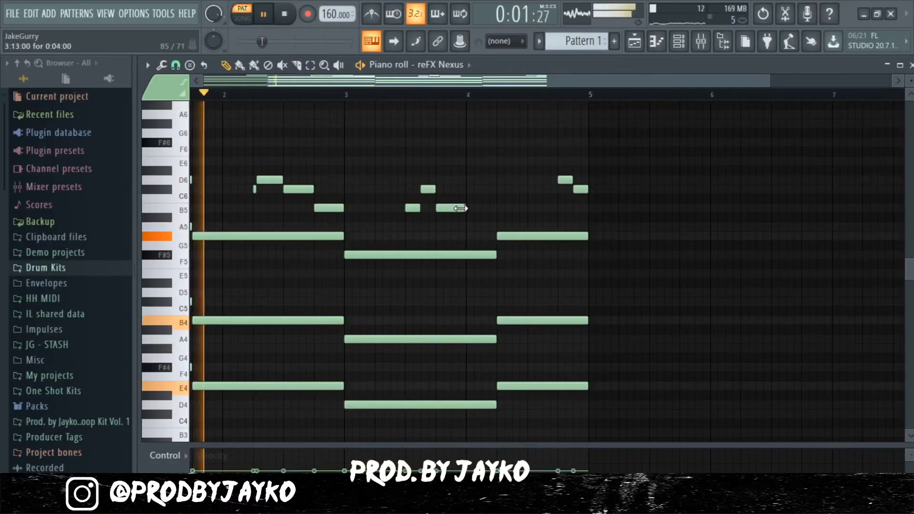
{"action": "scroll", "coordinate": [448, 210], "scroll_direction": "down", "scroll_amount": 1}
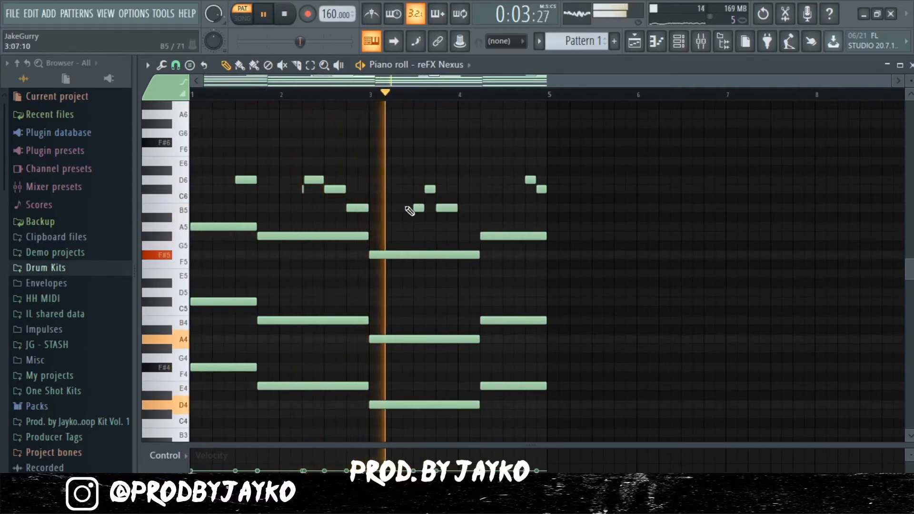
Step: Try bar 2's last melody note at E6 during playback and return it to B5
{"action": "left_click_drag", "start_coordinate": [356, 207], "coordinate": [348, 178]}
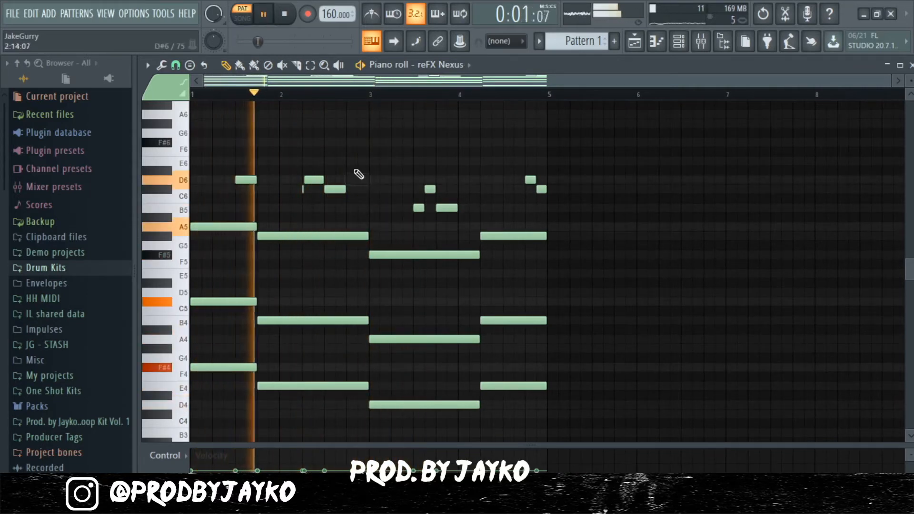
{"action": "left_click_drag", "start_coordinate": [354, 181], "coordinate": [349, 164]}
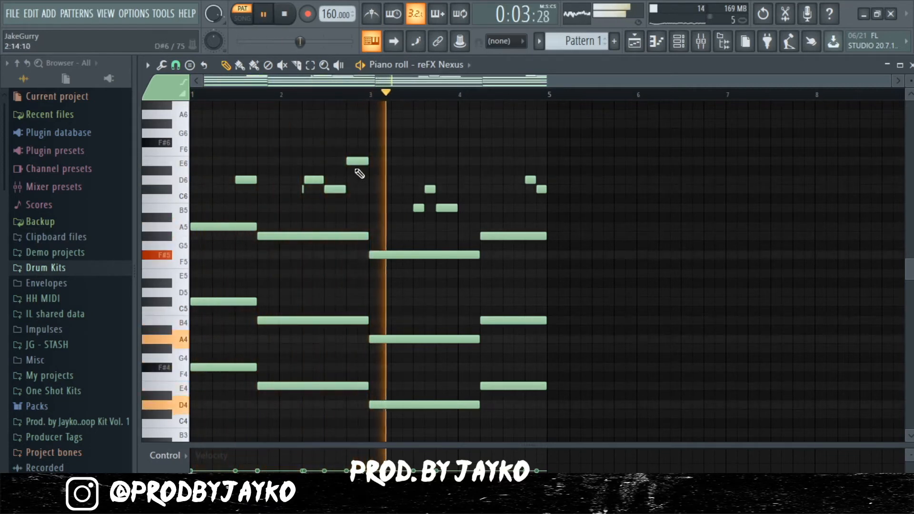
{"action": "left_click_drag", "start_coordinate": [356, 162], "coordinate": [357, 206]}
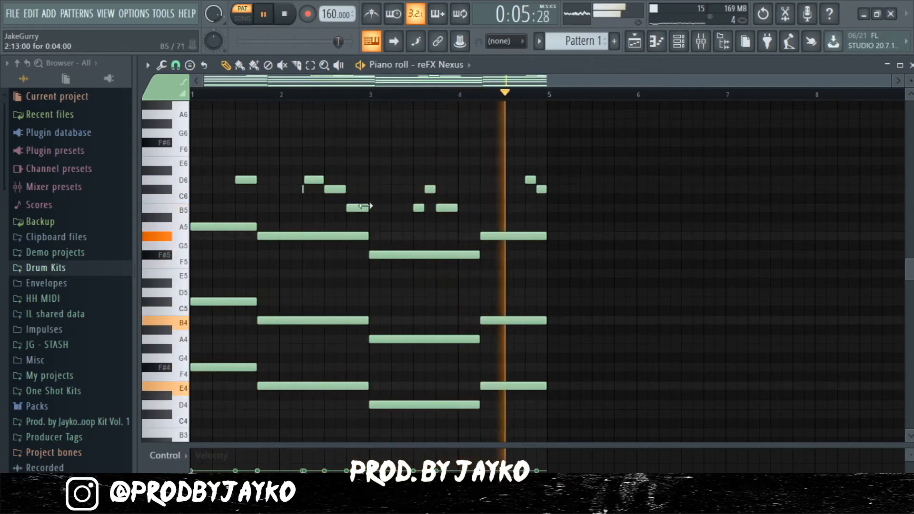
{"action": "scroll", "coordinate": [305, 180], "scroll_direction": "down", "scroll_amount": 2}
{"action": "key", "text": "space"}
Step: Rebuild the grace note in bar 2 with a C#6 under a slightly delayed D6, trimming both with quick legato
{"action": "scroll", "coordinate": [301, 176], "scroll_direction": "up", "scroll_amount": 1}
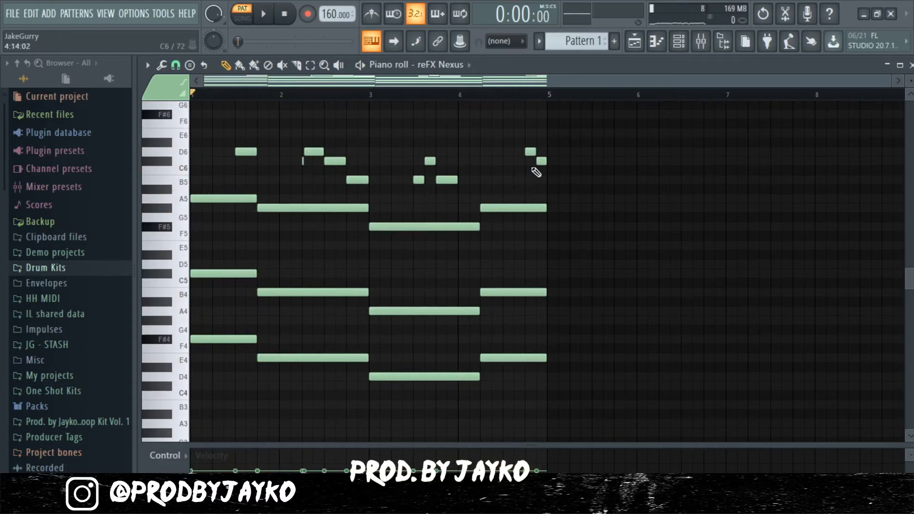
{"action": "scroll", "coordinate": [539, 163], "scroll_direction": "up", "scroll_amount": 1}
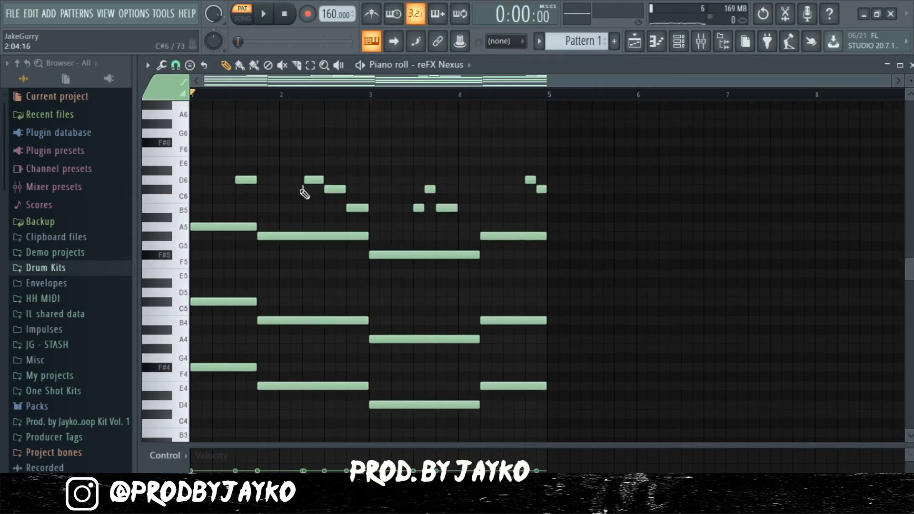
{"action": "scroll", "coordinate": [309, 206], "scroll_direction": "up", "scroll_amount": 4, "text": "ctrl"}
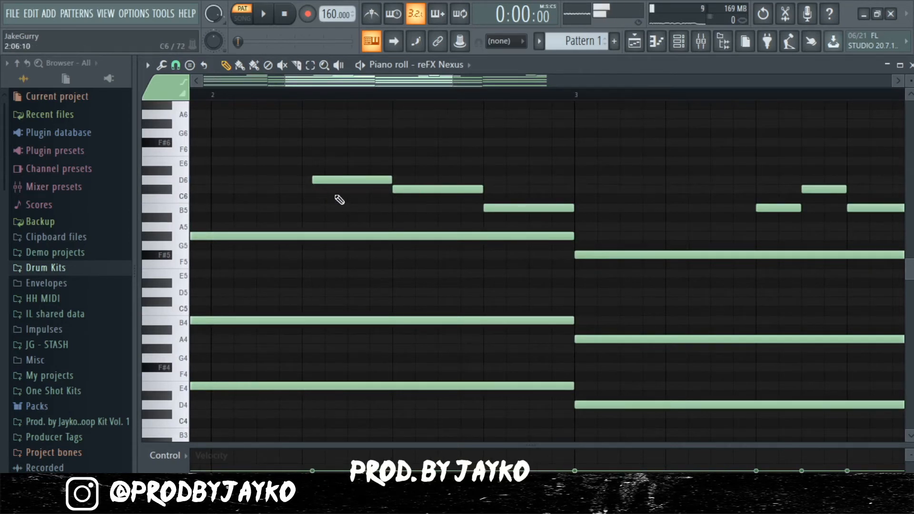
{"action": "left_click", "coordinate": [303, 189]}
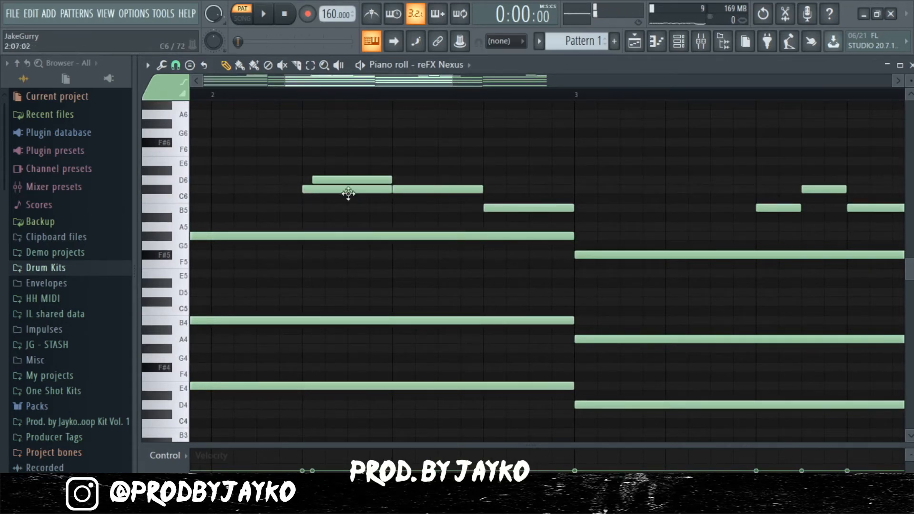
{"action": "right_click", "coordinate": [342, 182]}
{"action": "left_click", "coordinate": [337, 187]}
{"action": "left_click", "coordinate": [305, 178]}
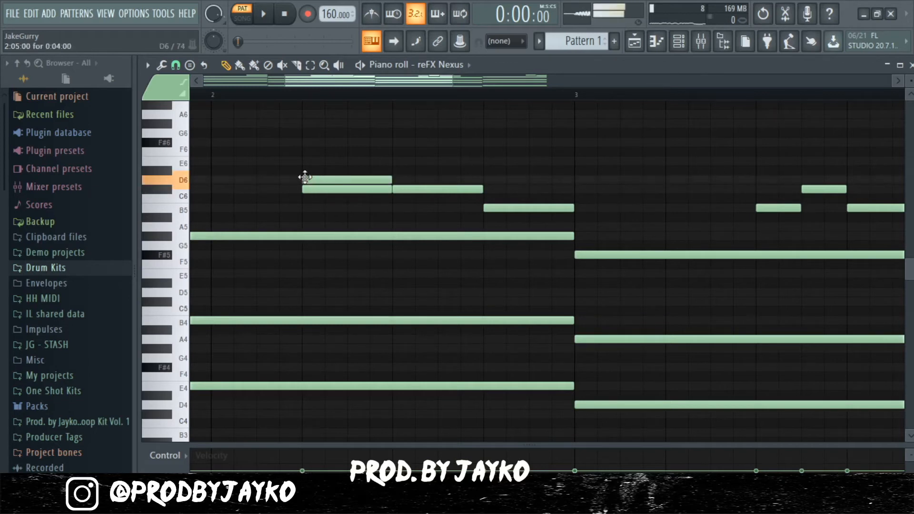
{"action": "left_click", "coordinate": [316, 180]}
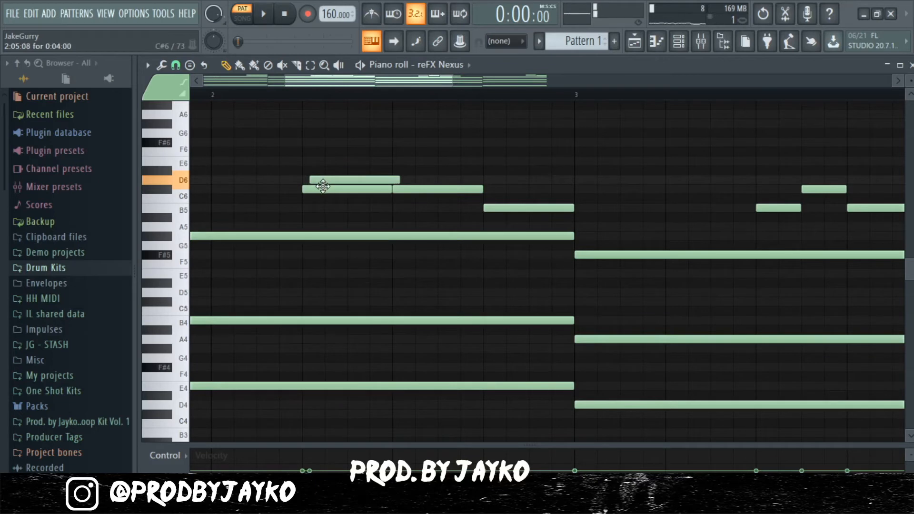
{"action": "left_click_drag", "start_coordinate": [320, 199], "coordinate": [326, 164]}
{"action": "key", "text": "ctrl+l"}
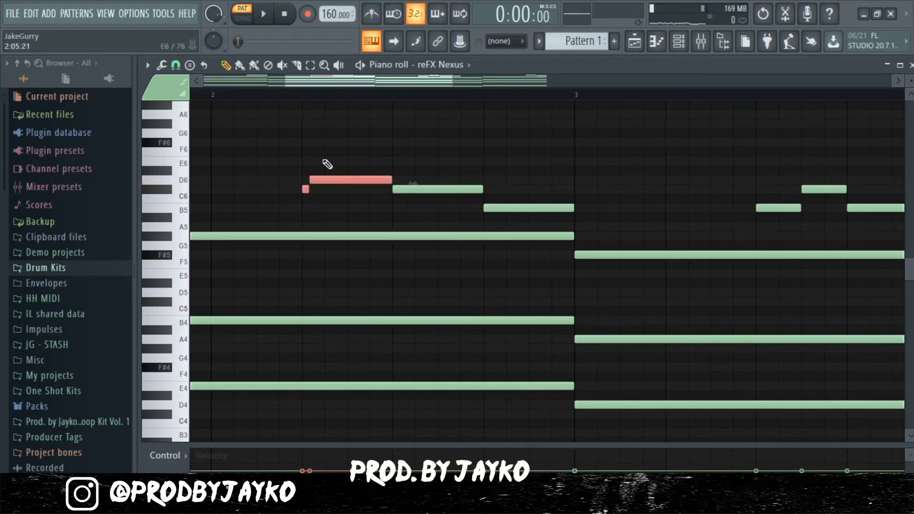
Step: Select all melody notes above the chords, enlarge the velocity lane, lower their velocity slightly and play the result
{"action": "scroll", "coordinate": [381, 177], "scroll_direction": "down", "scroll_amount": 4}
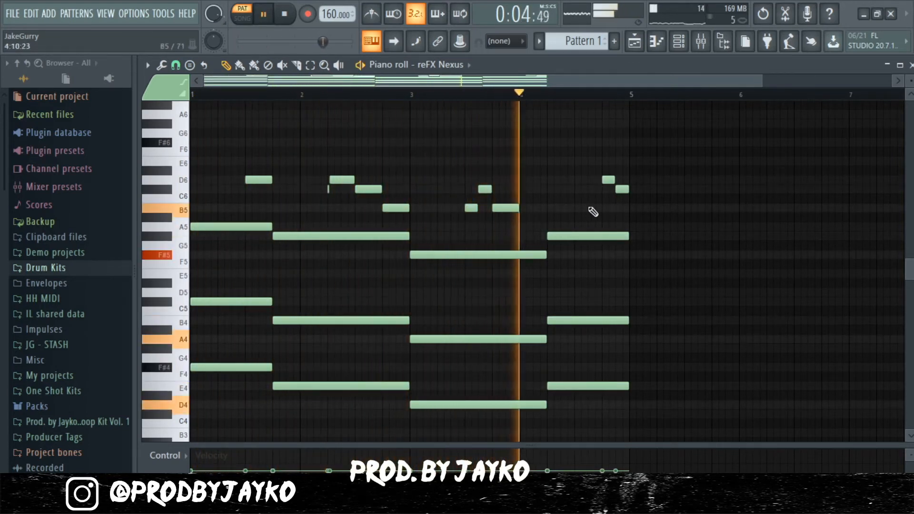
{"action": "key", "text": "space"}
{"action": "left_click_drag", "start_coordinate": [642, 221], "coordinate": [219, 123]}
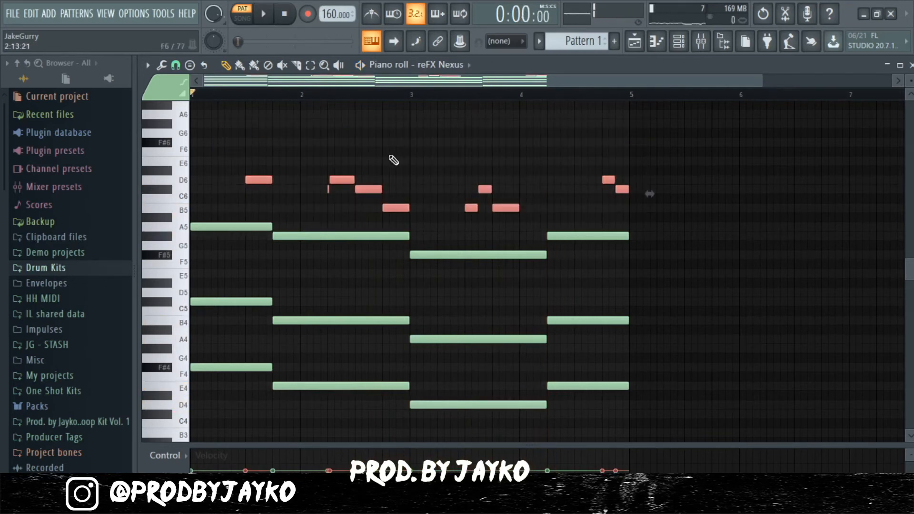
{"action": "left_click_drag", "start_coordinate": [376, 442], "coordinate": [379, 419]}
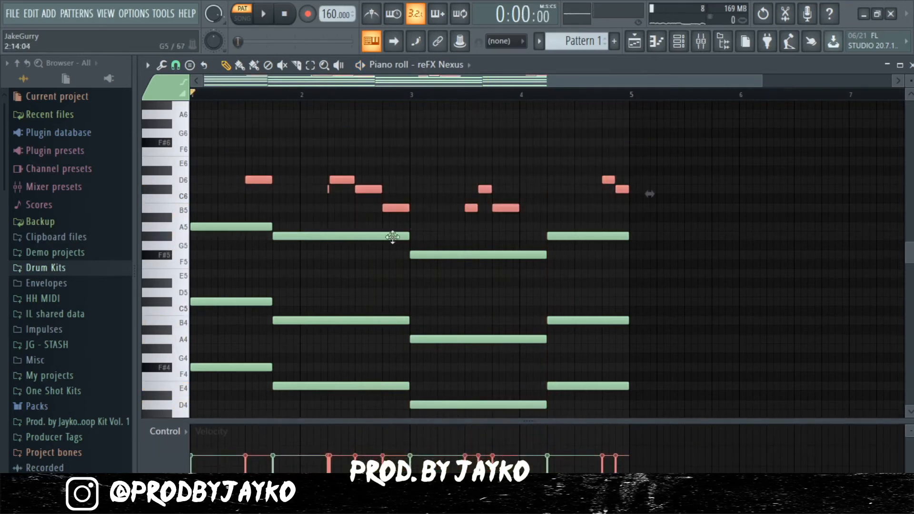
{"action": "left_click", "coordinate": [433, 155]}
{"action": "key", "text": "space"}
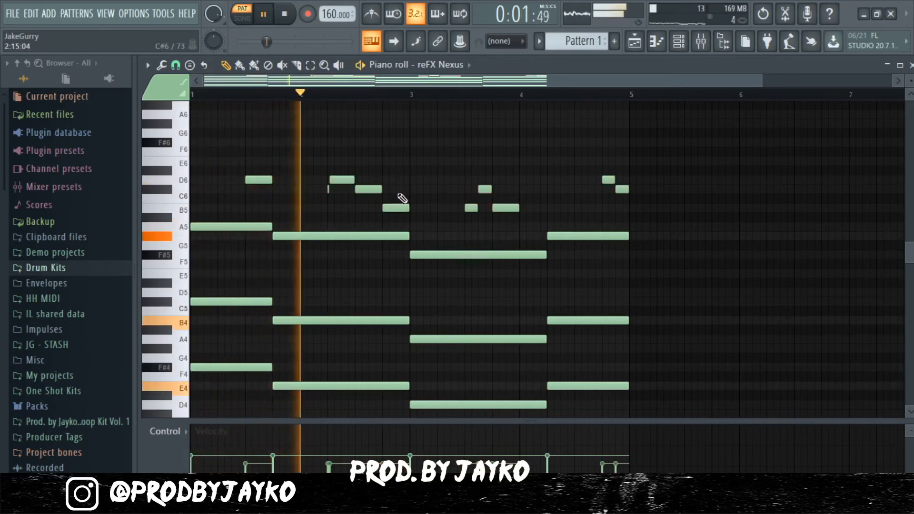
{"action": "key", "text": "space"}
Step: Place a four-step B6 note on the second beat of bar 1, above the existing melody
{"action": "scroll", "coordinate": [256, 276], "scroll_direction": "down", "scroll_amount": 3}
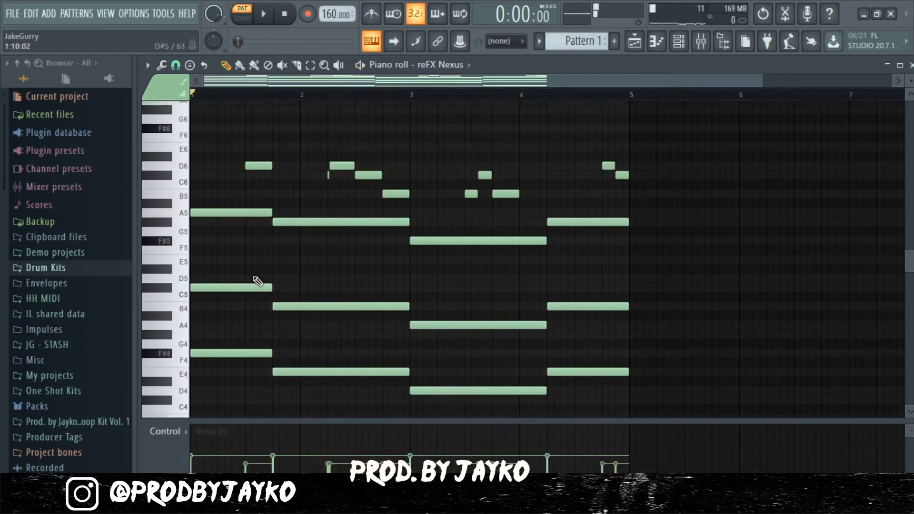
{"action": "scroll", "coordinate": [258, 270], "scroll_direction": "up", "scroll_amount": 1}
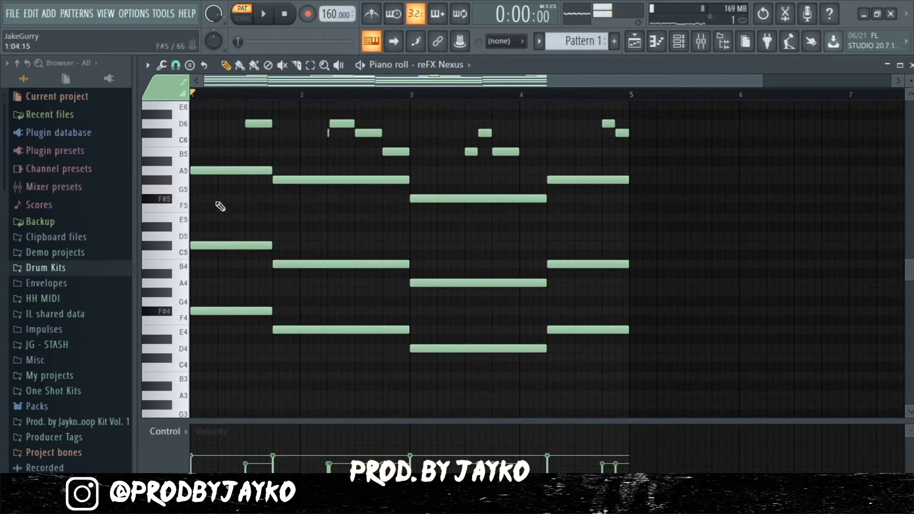
{"action": "scroll", "coordinate": [220, 206], "scroll_direction": "up", "scroll_amount": 4}
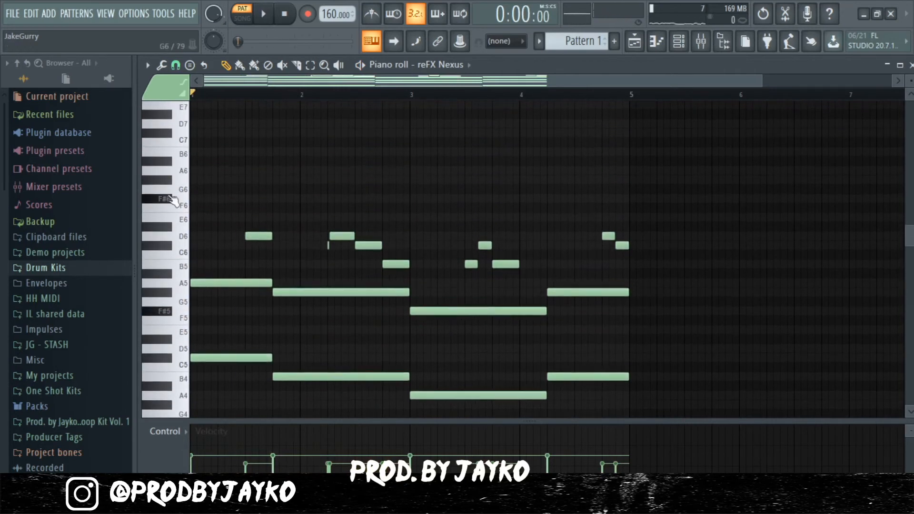
{"action": "left_click", "coordinate": [223, 152]}
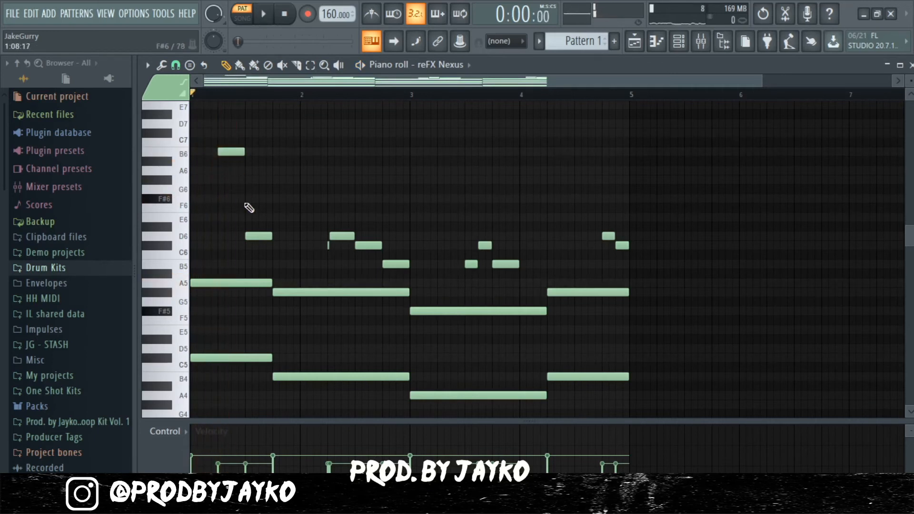
Step: During playback, add four-step notes: B6 closing bar 2, A6 opening bar 3, and descending B6, A6, G#6 and F#6 across bar 4
{"action": "key", "text": "space"}
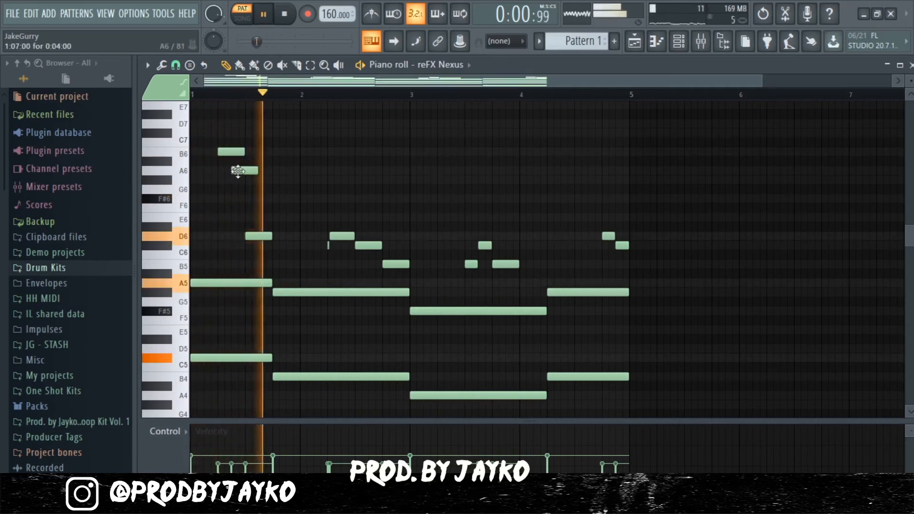
{"action": "left_click", "coordinate": [387, 151]}
{"action": "left_click", "coordinate": [415, 170]}
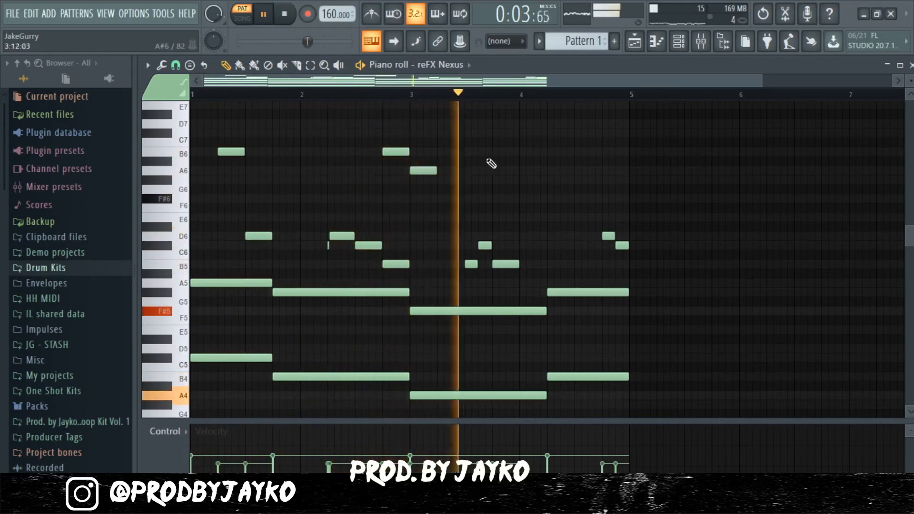
{"action": "left_click", "coordinate": [532, 151]}
{"action": "left_click", "coordinate": [555, 170]}
{"action": "left_click", "coordinate": [584, 180]}
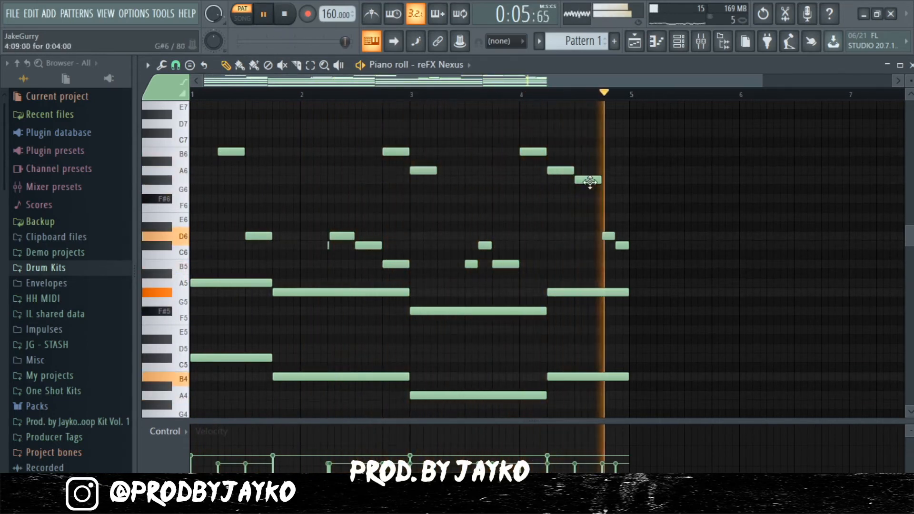
{"action": "left_click", "coordinate": [610, 199]}
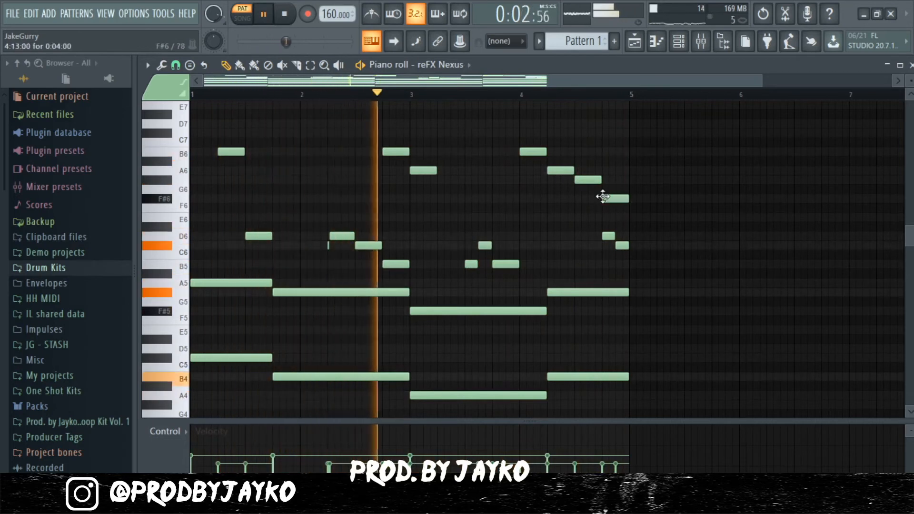
Step: Fit the B6 and A6 pair into the last beat of bar 2 as two-step notes, and delete the F#6 in bar 4
{"action": "left_click_drag", "start_coordinate": [421, 171], "coordinate": [391, 176]}
{"action": "left_click_drag", "start_coordinate": [408, 152], "coordinate": [396, 152]}
{"action": "left_click", "coordinate": [448, 167], "text": "ctrl"}
{"action": "right_click", "coordinate": [605, 199]}
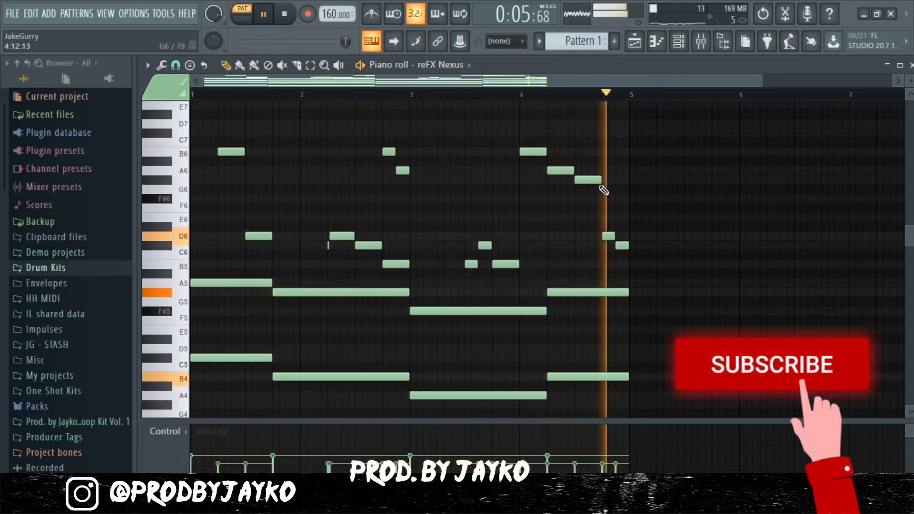
Step: Select the high notes from G#6 to B6, lower their velocity slightly and clear the selection
{"action": "left_click_drag", "start_coordinate": [624, 193], "coordinate": [215, 143]}
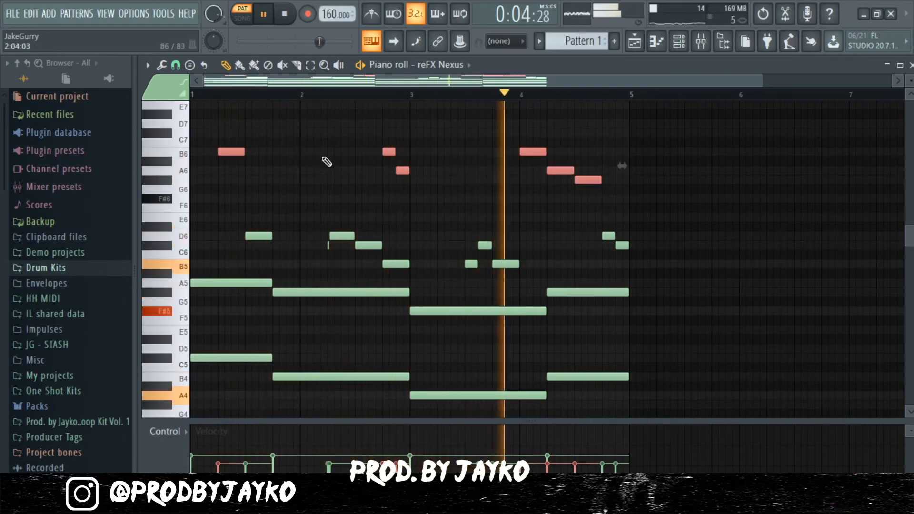
{"action": "scroll", "coordinate": [327, 157], "scroll_direction": "down", "scroll_amount": 2}
{"action": "key", "text": "ctrl+d"}
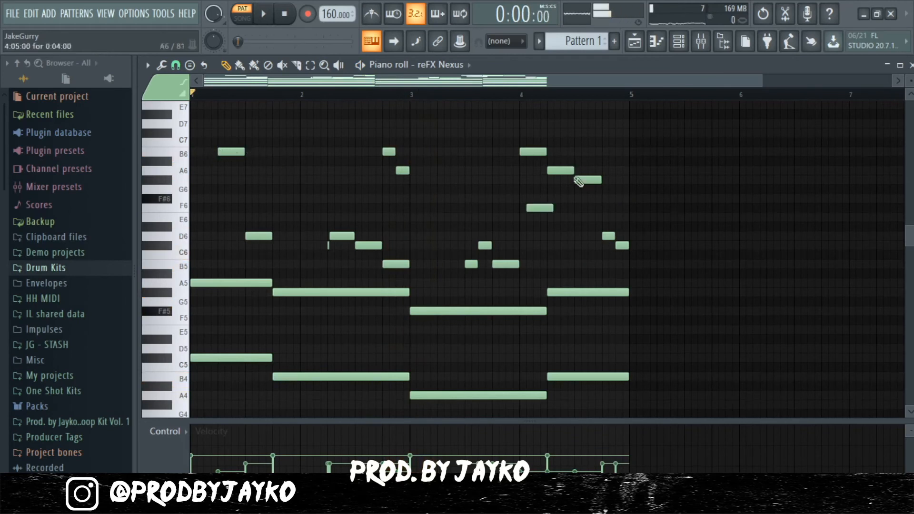
{"action": "left_click_drag", "start_coordinate": [634, 197], "coordinate": [622, 166]}
{"action": "left_click", "coordinate": [337, 205]}
Step: Examine the gap between the bass notes and the chords above, and play the opening of the progression
{"action": "scroll", "coordinate": [339, 217], "scroll_direction": "down", "scroll_amount": 6}
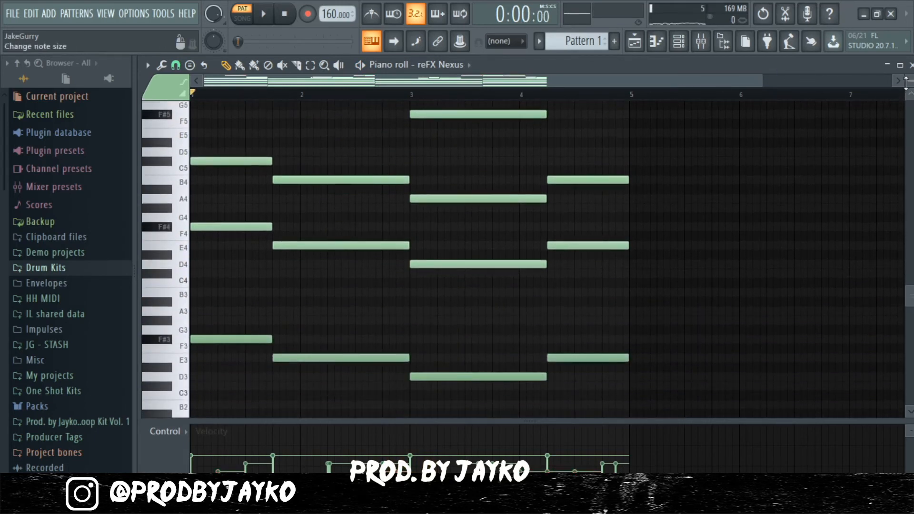
{"action": "left_click_drag", "start_coordinate": [906, 83], "coordinate": [907, 75]}
{"action": "scroll", "coordinate": [407, 232], "scroll_direction": "up", "scroll_amount": 1}
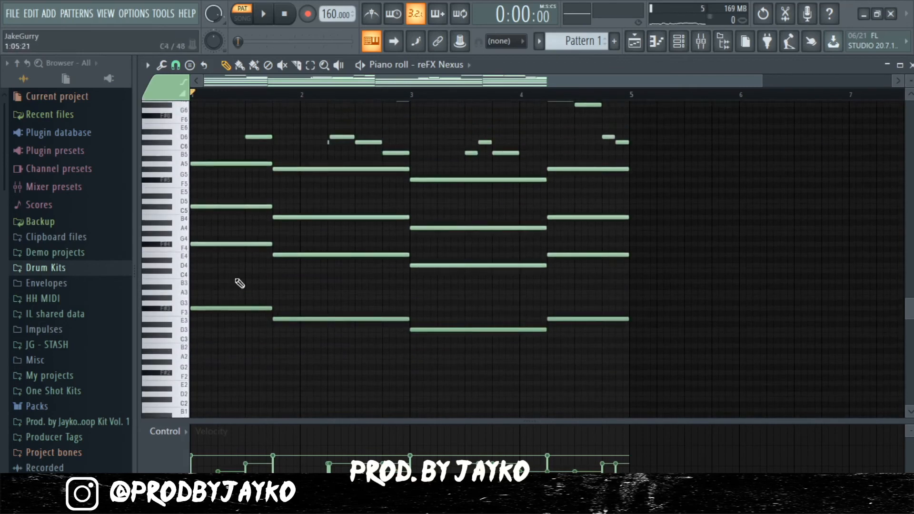
{"action": "left_click_drag", "start_coordinate": [909, 79], "coordinate": [910, 84]}
{"action": "scroll", "coordinate": [471, 208], "scroll_direction": "down", "scroll_amount": 2}
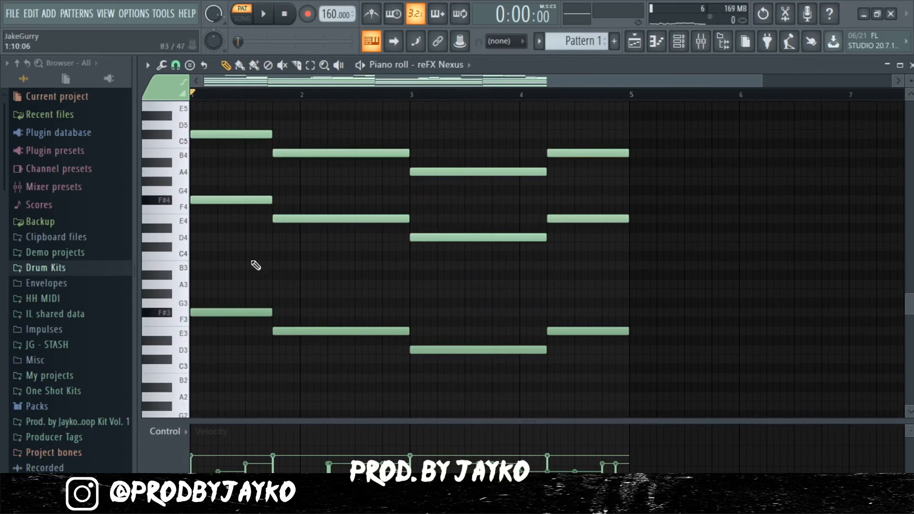
{"action": "left_click_drag", "start_coordinate": [910, 80], "coordinate": [909, 83]}
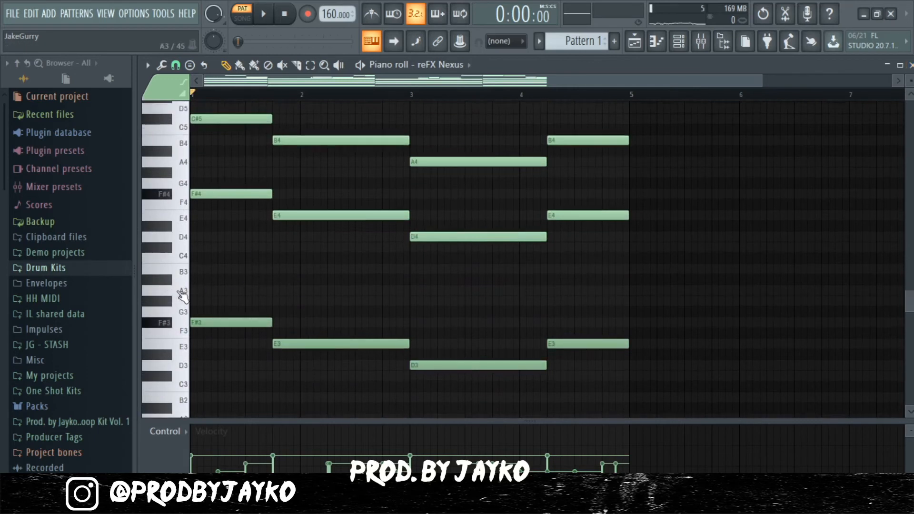
{"action": "scroll", "coordinate": [238, 188], "scroll_direction": "up", "scroll_amount": 2}
{"action": "scroll", "coordinate": [259, 139], "scroll_direction": "down", "scroll_amount": 1}
{"action": "key", "text": "space"}
{"action": "key", "text": "space"}
{"action": "key", "text": "space"}
{"action": "key", "text": "space"}
{"action": "key", "text": "space"}
{"action": "key", "text": "space"}
{"action": "key", "text": "space"}
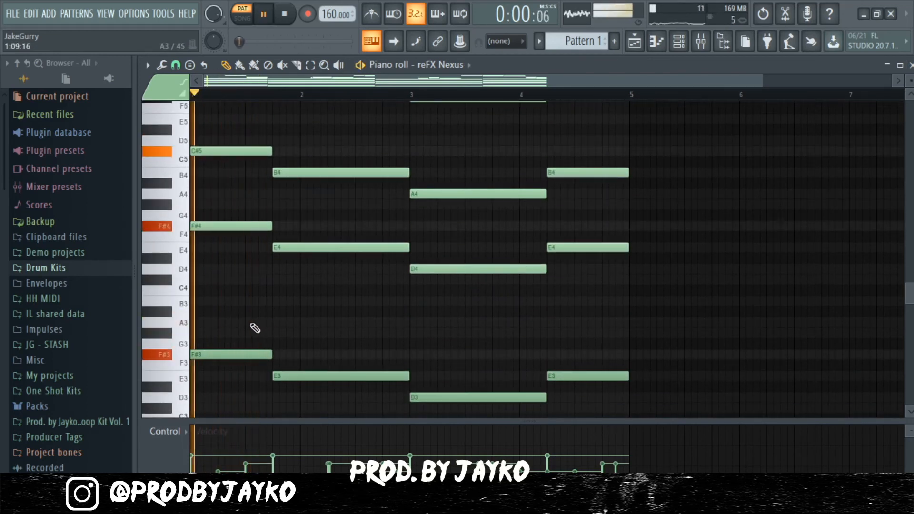
Step: Try short A3 fill notes at the ends of the first two chords and F#3 and G#3 notes in bar 3
{"action": "left_click", "coordinate": [250, 323]}
{"action": "left_click", "coordinate": [383, 333]}
{"action": "key", "text": "space"}
{"action": "right_click", "coordinate": [385, 334]}
{"action": "left_click", "coordinate": [384, 322]}
{"action": "key", "text": "space"}
{"action": "right_click", "coordinate": [267, 322]}
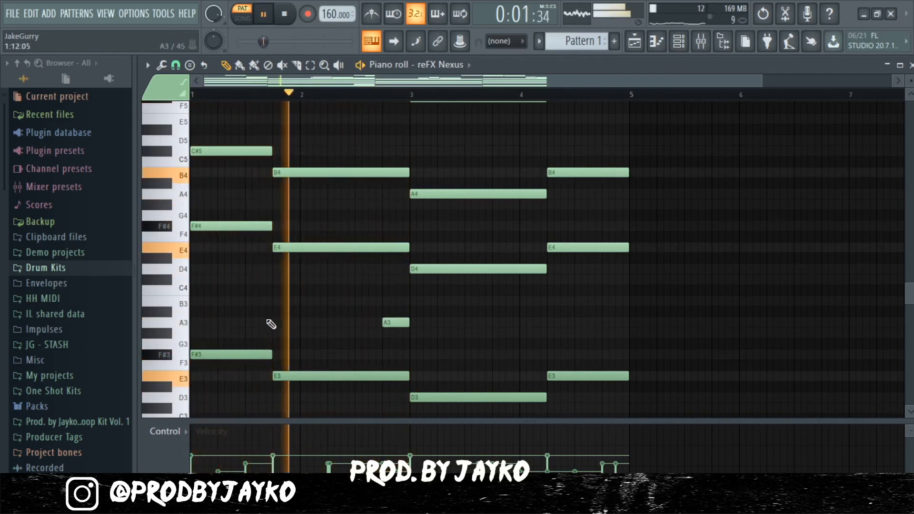
{"action": "left_click", "coordinate": [247, 322]}
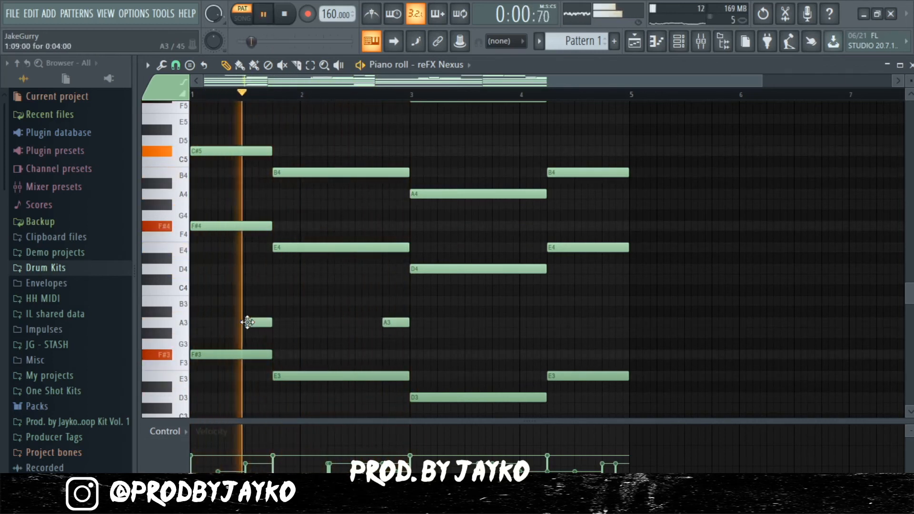
{"action": "key", "text": "space"}
{"action": "key", "text": "space"}
{"action": "left_click", "coordinate": [447, 355]}
{"action": "left_click", "coordinate": [472, 334]}
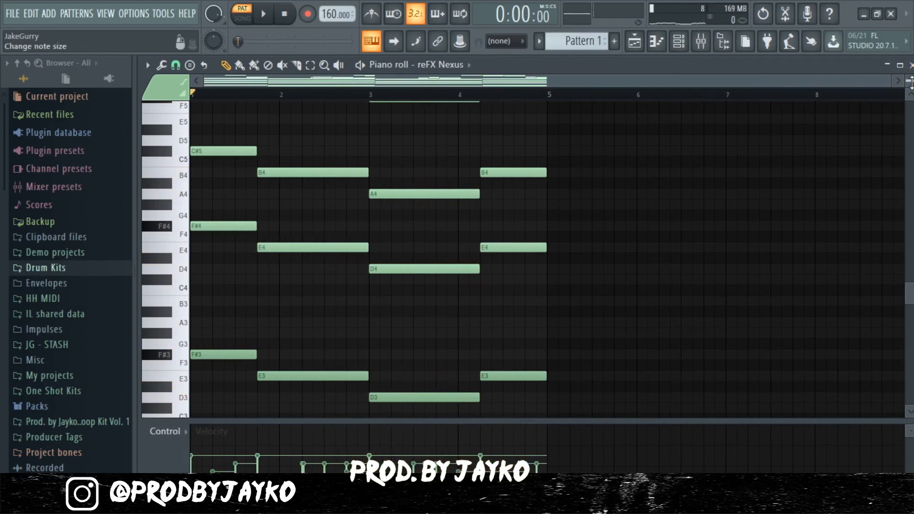
Step: Select all notes of the pattern and apply a slight bipolar velocity randomization
{"action": "left_click_drag", "start_coordinate": [912, 82], "coordinate": [911, 77]}
{"action": "scroll", "coordinate": [561, 271], "scroll_direction": "up", "scroll_amount": 3}
{"action": "scroll", "coordinate": [529, 149], "scroll_direction": "down", "scroll_amount": 4}
{"action": "left_click_drag", "start_coordinate": [910, 81], "coordinate": [910, 77]}
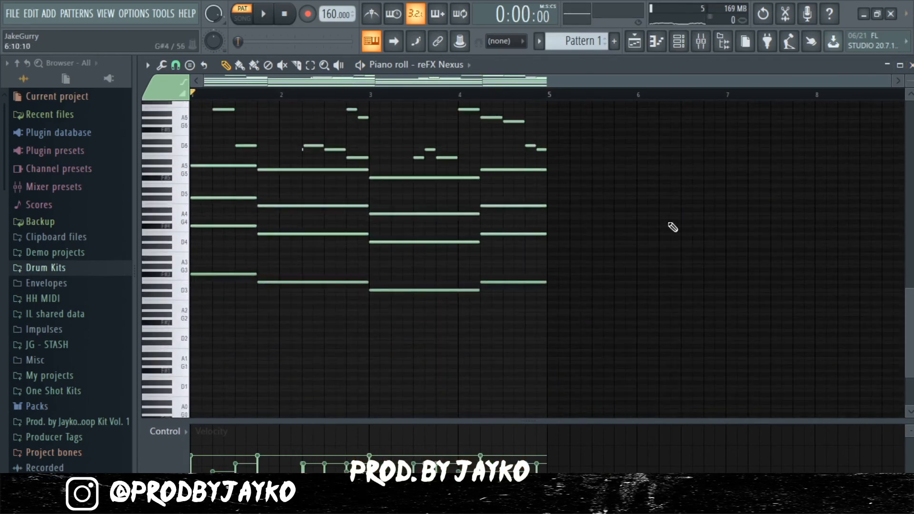
{"action": "scroll", "coordinate": [538, 134], "scroll_direction": "up", "scroll_amount": 3}
{"action": "scroll", "coordinate": [482, 200], "scroll_direction": "up", "scroll_amount": 1}
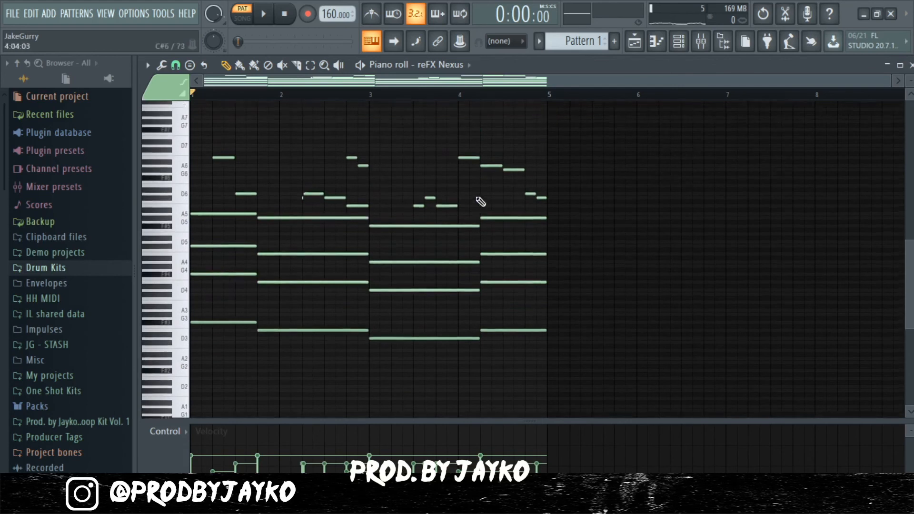
{"action": "scroll", "coordinate": [382, 215], "scroll_direction": "up", "scroll_amount": 2, "text": "ctrl"}
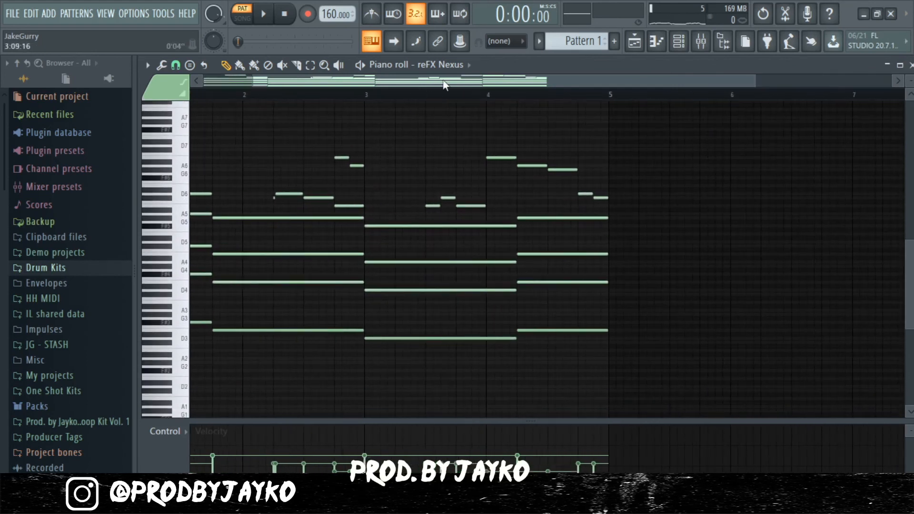
{"action": "left_click_drag", "start_coordinate": [443, 85], "coordinate": [392, 85]}
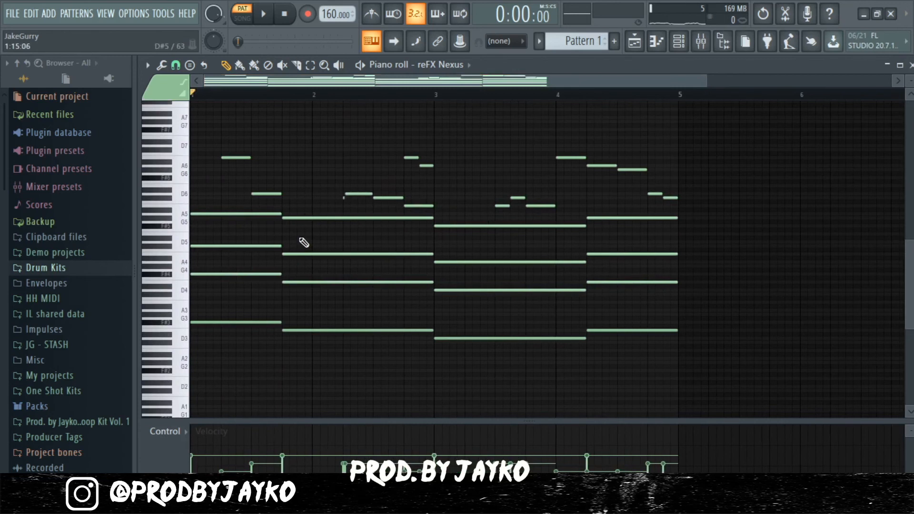
{"action": "key", "text": "ctrl+a"}
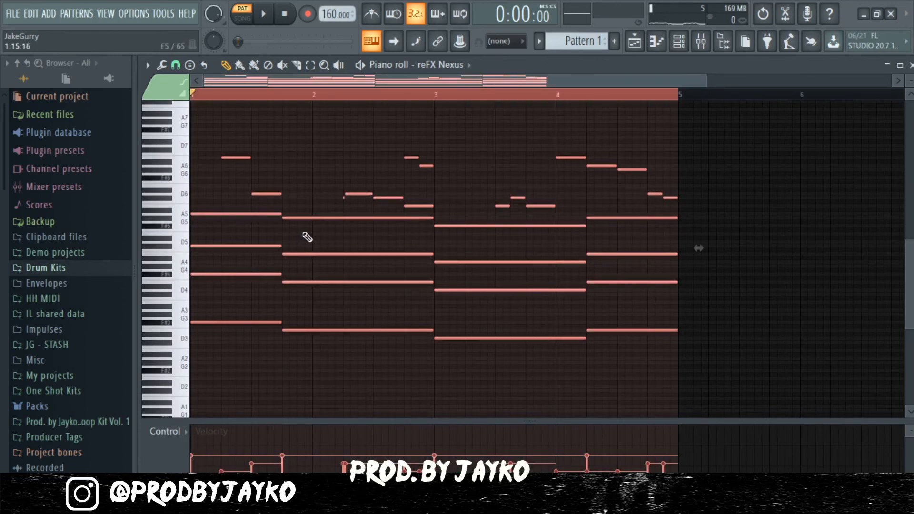
{"action": "key", "text": "alt+r"}
{"action": "left_click_drag", "start_coordinate": [501, 292], "coordinate": [501, 302]}
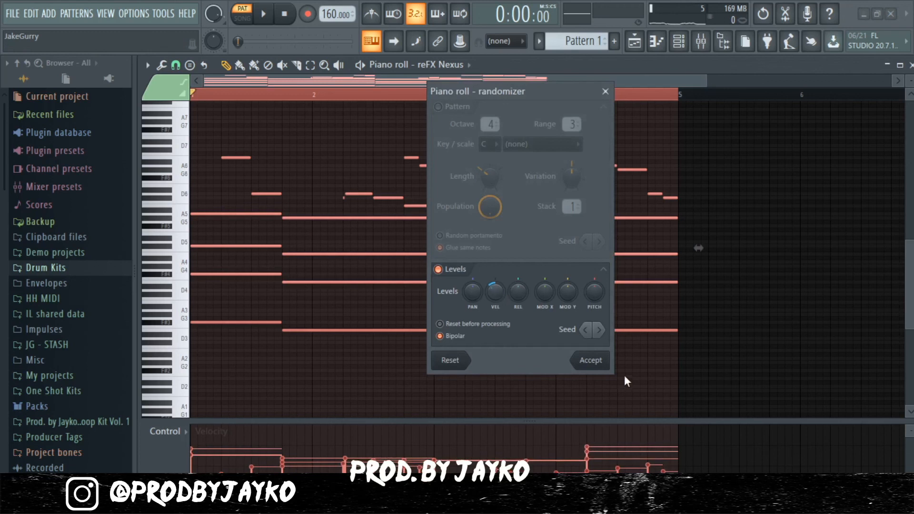
{"action": "left_click", "coordinate": [593, 361]}
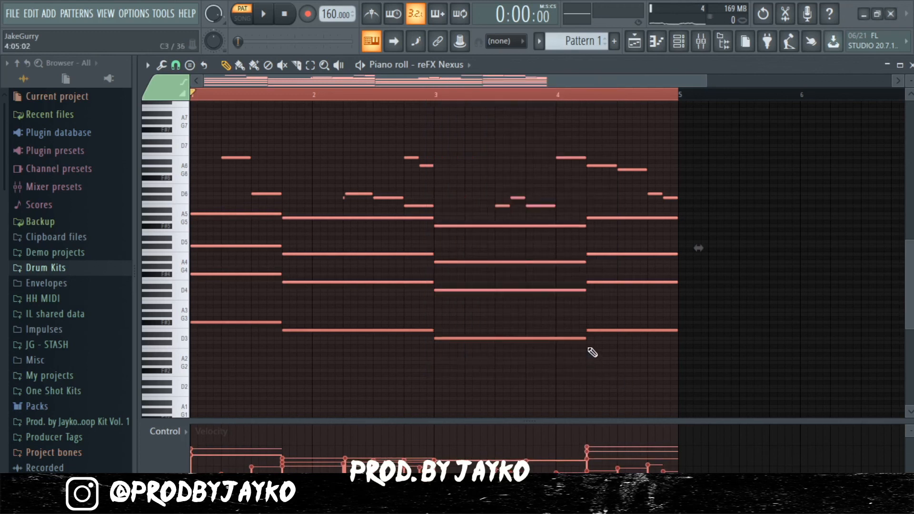
Step: Strum all notes with a small start time offset while preserving their ends, play the result and clear the selection
{"action": "key", "text": "alt+s"}
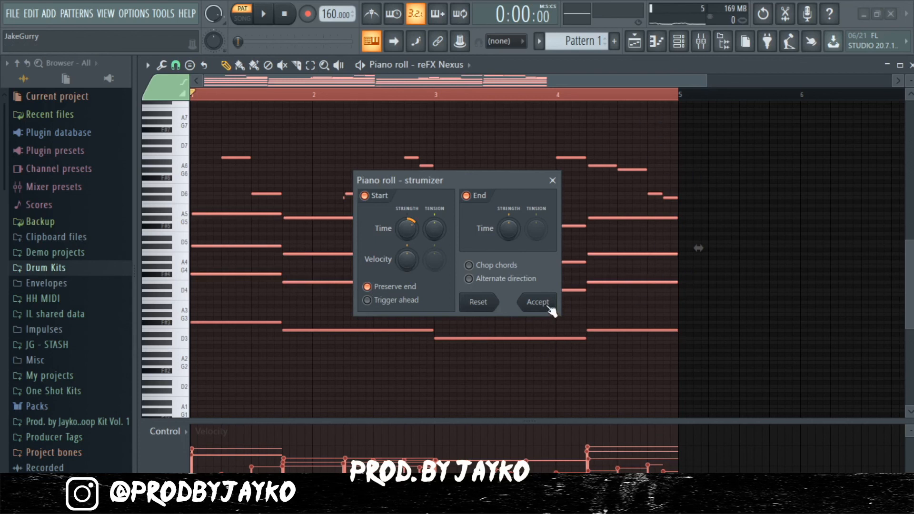
{"action": "left_click", "coordinate": [539, 303]}
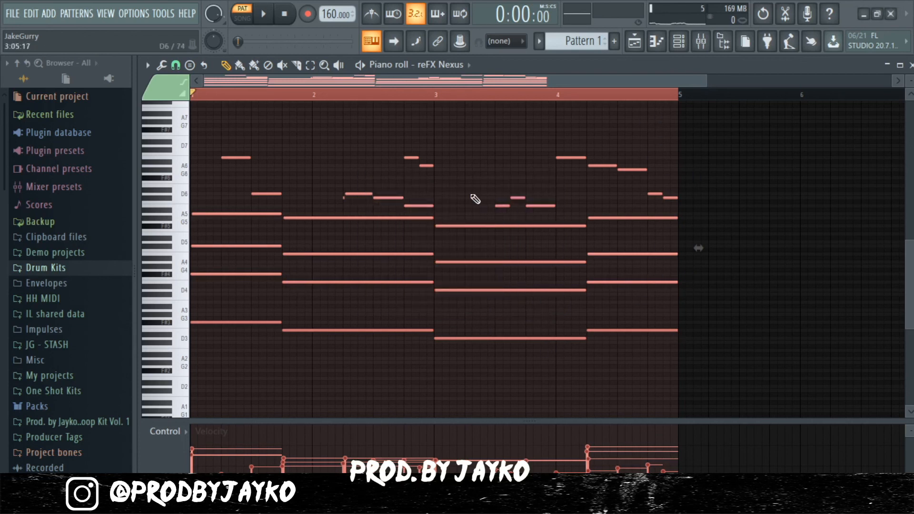
{"action": "key", "text": "space"}
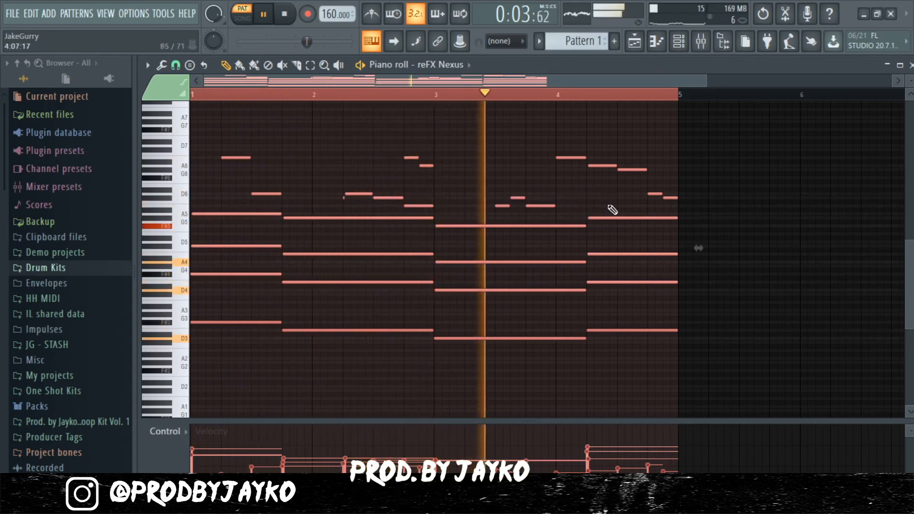
{"action": "scroll", "coordinate": [668, 118], "scroll_direction": "down", "scroll_amount": 2}
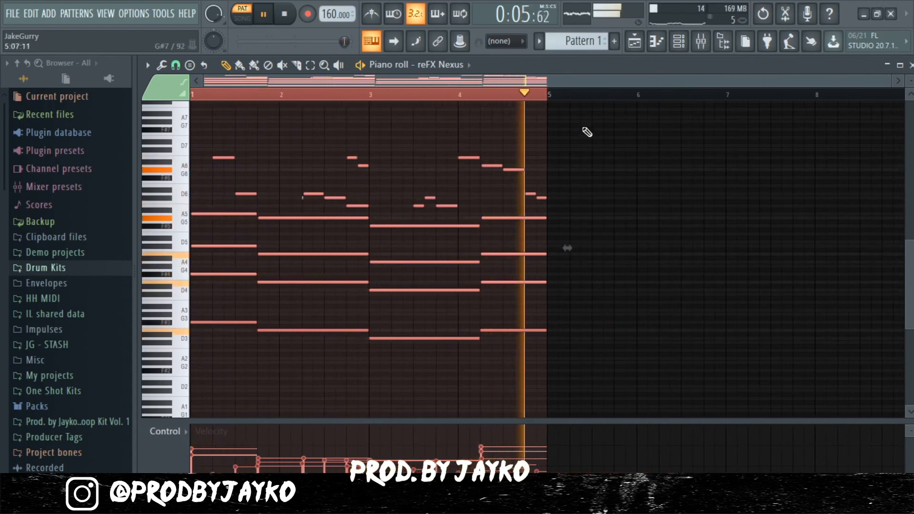
{"action": "left_click", "coordinate": [537, 95]}
{"action": "key", "text": "space"}
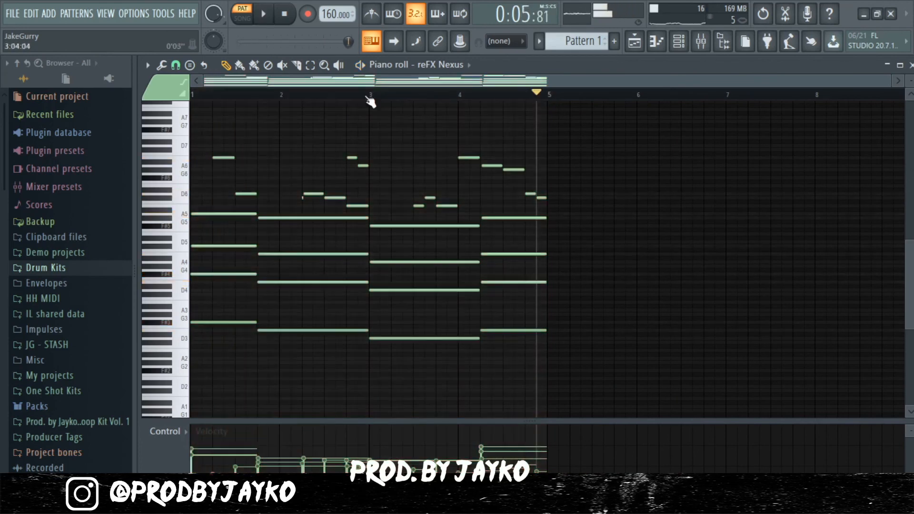